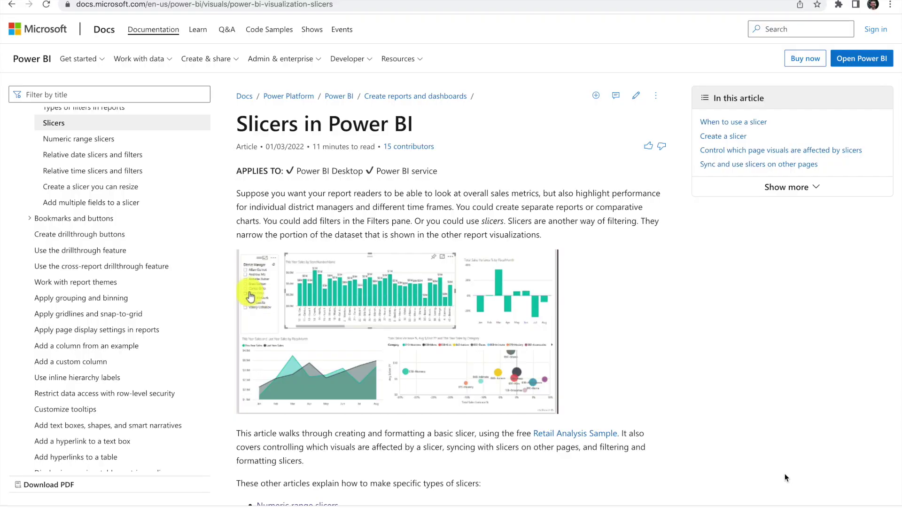
Scroll down through the 'Slicers in Power BI' documentation article.
scroll(785, 473, down, 3)
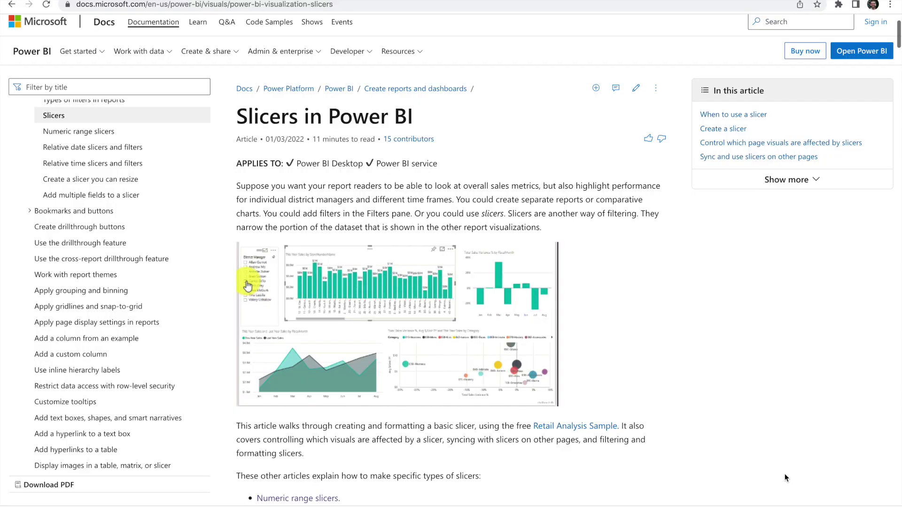
scroll(785, 477, down, 3)
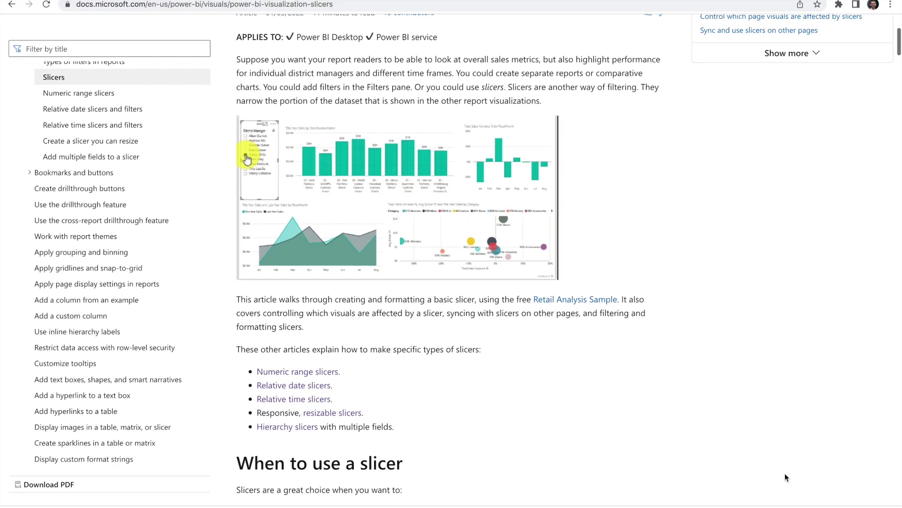
scroll(785, 473, down, 3)
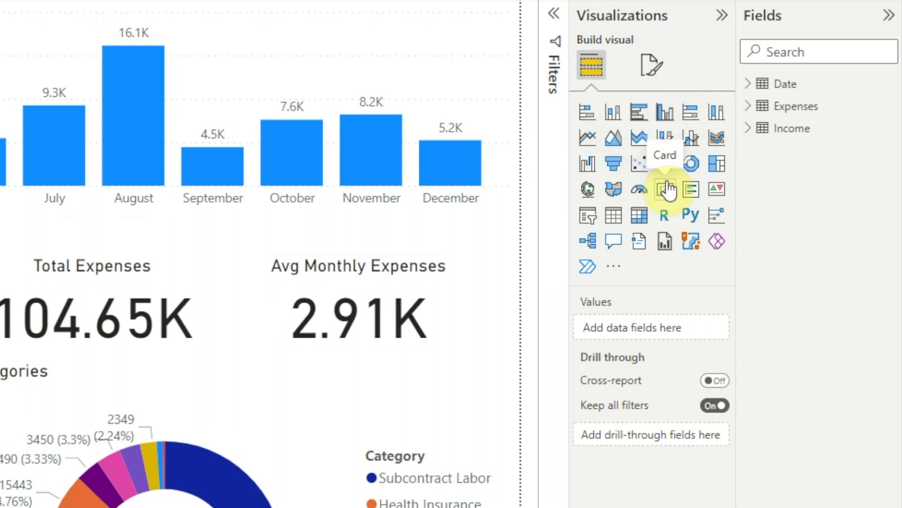
Add a slicer on the Expenses Category field and lengthen it to list all eight categories.
click(588, 219)
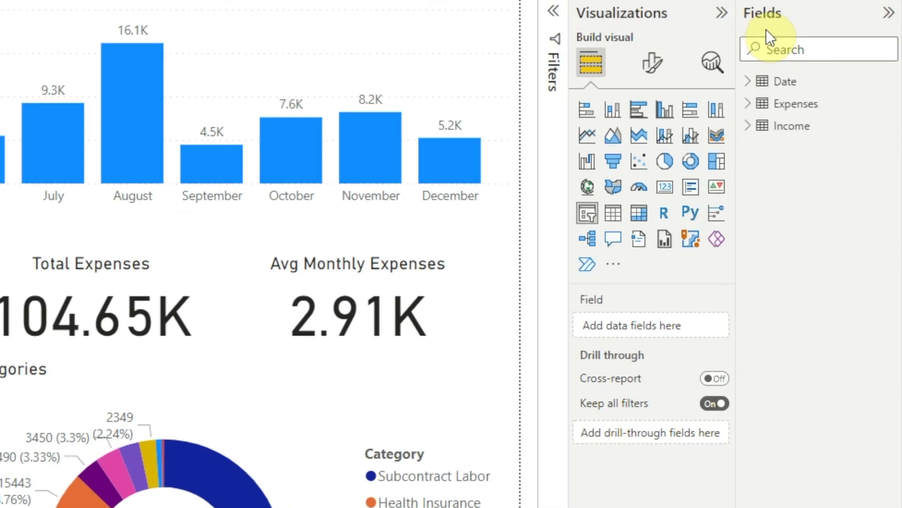
click(751, 104)
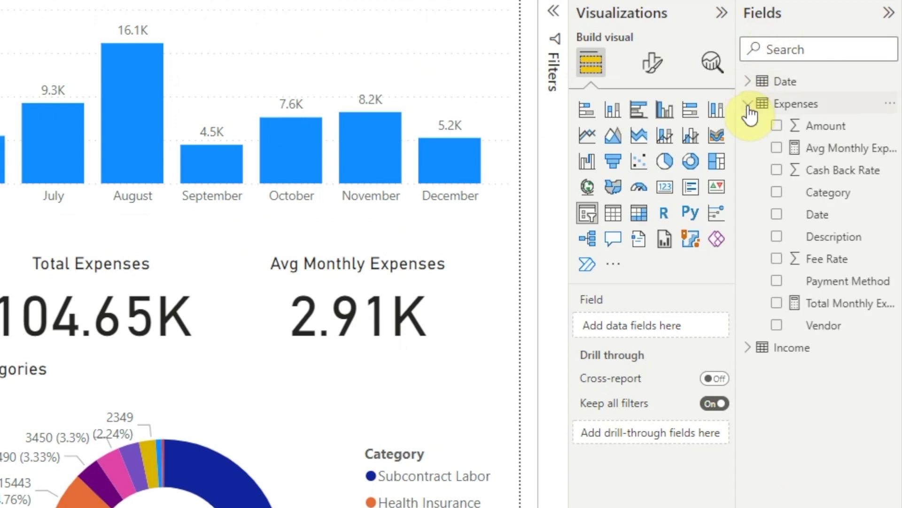
click(777, 192)
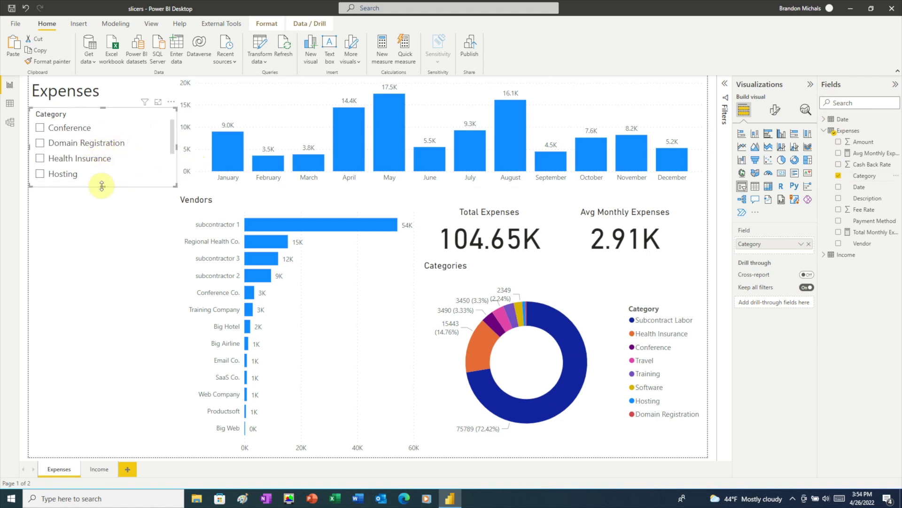
drag(107, 193, 99, 266)
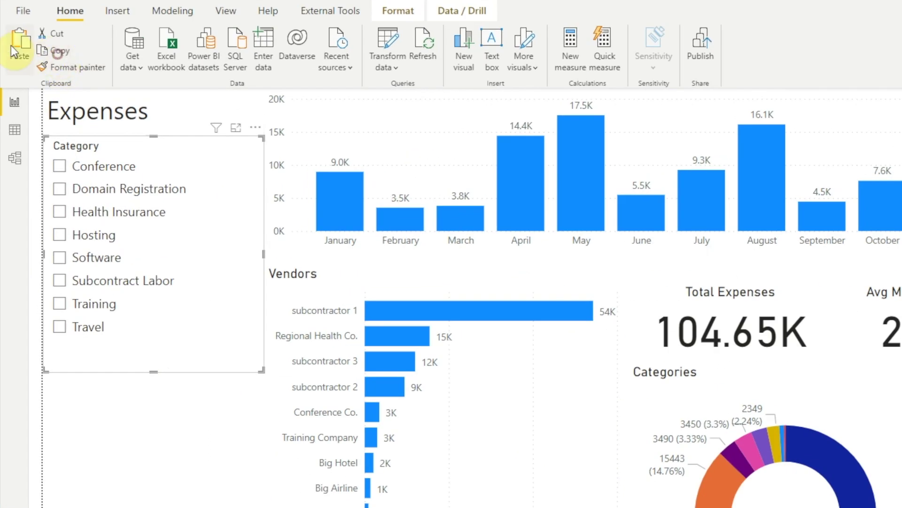
Paste a copy of the slicer, swap Category for Date Year, shorten it and place it below Category.
click(11, 45)
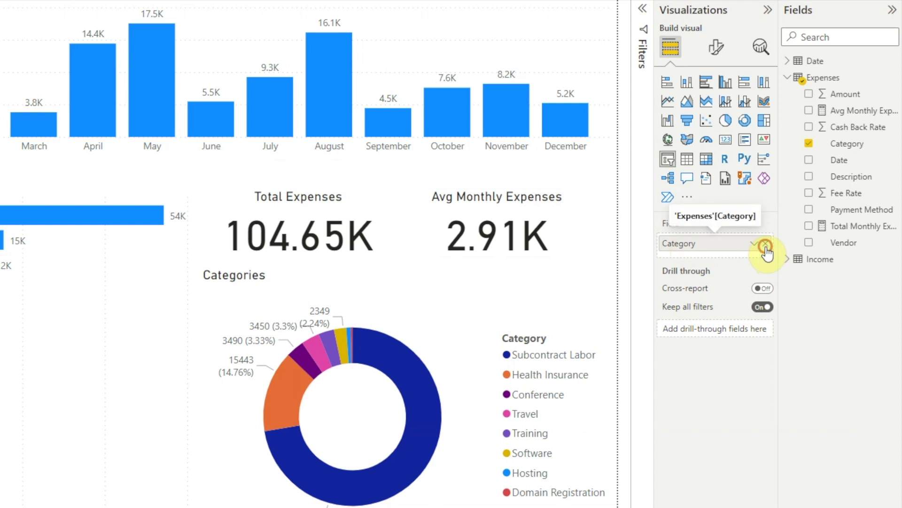
click(766, 244)
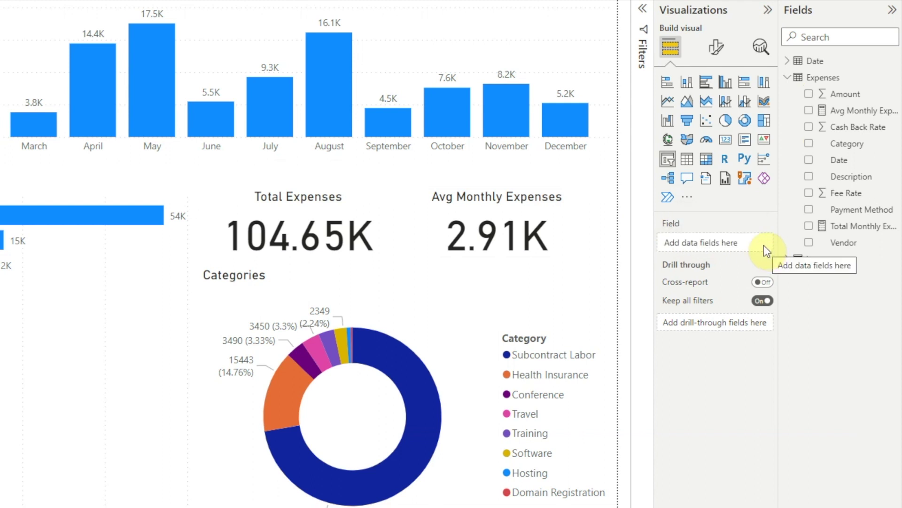
click(788, 61)
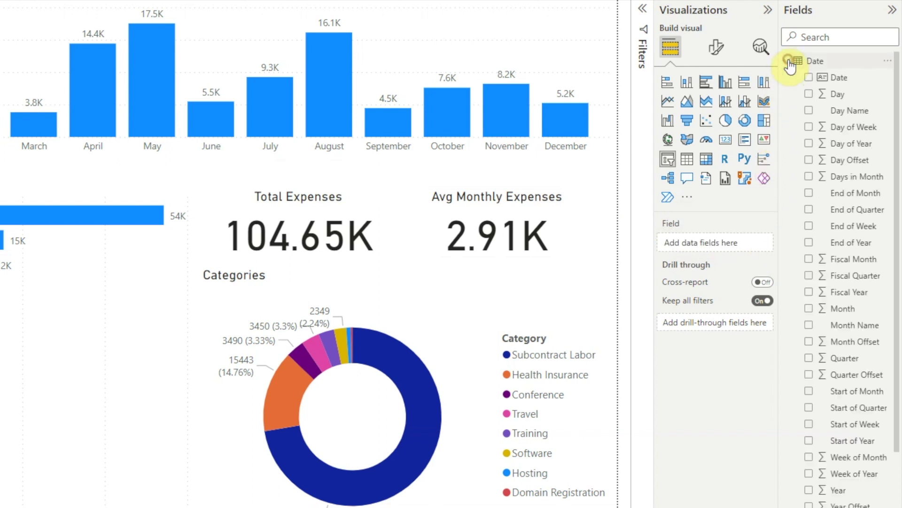
click(810, 491)
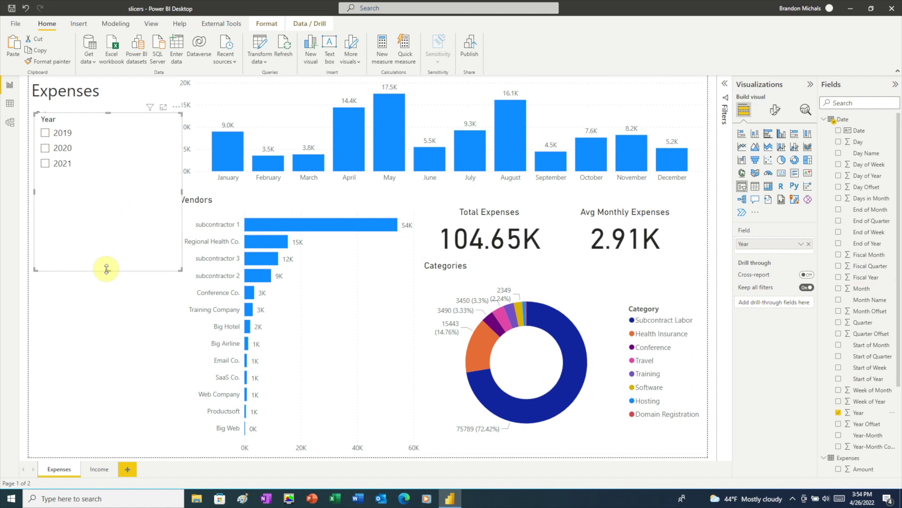
drag(107, 268, 106, 172)
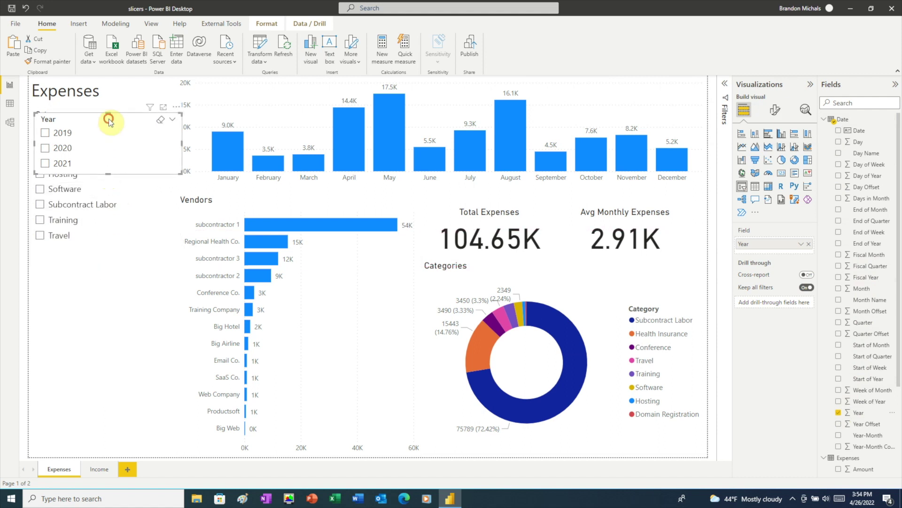
drag(109, 121, 92, 272)
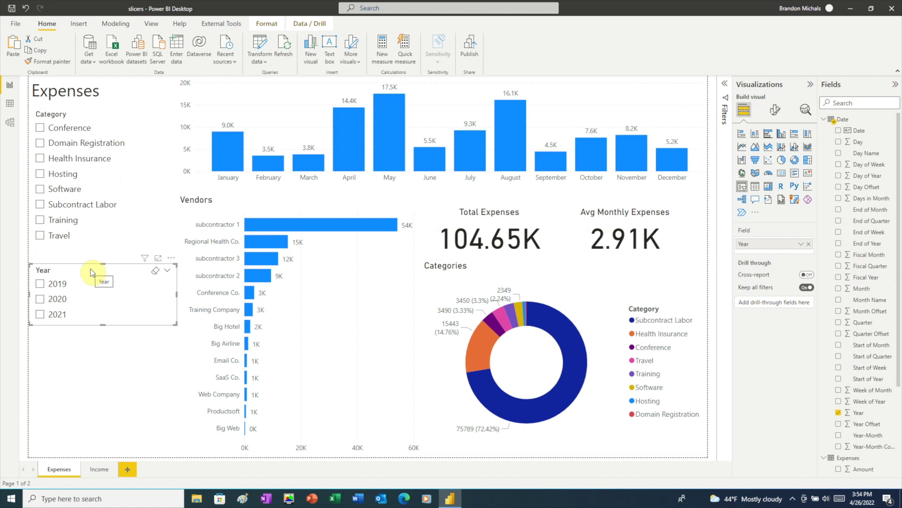
Select 2021 in the Year slicer and Conference plus Travel in Category, clearing the trial Software pick.
click(40, 189)
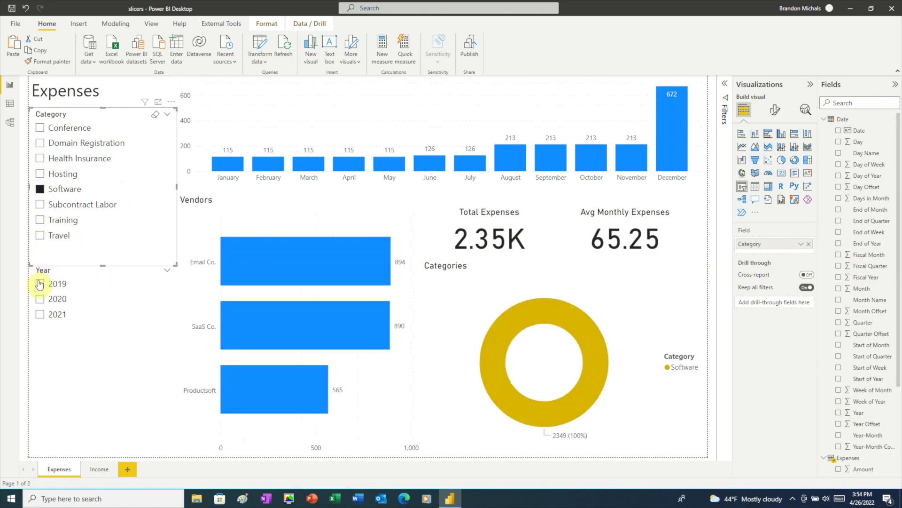
click(40, 314)
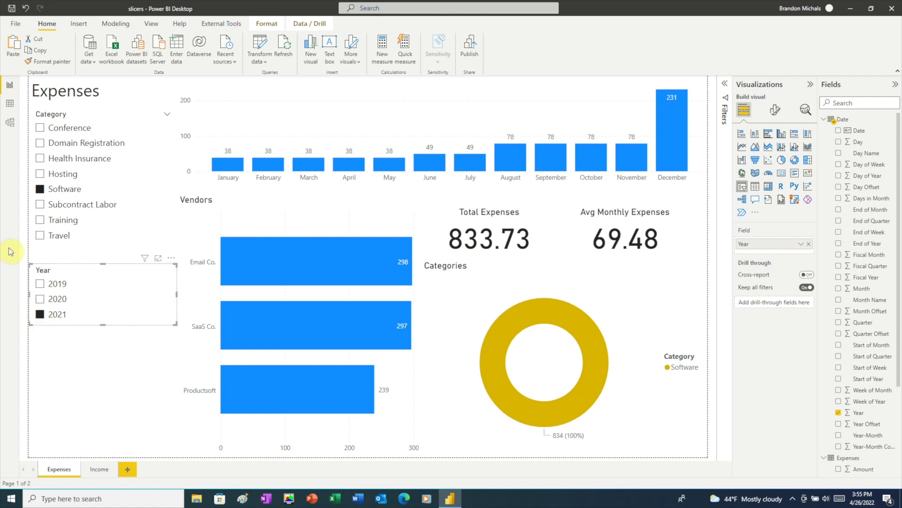
click(41, 189)
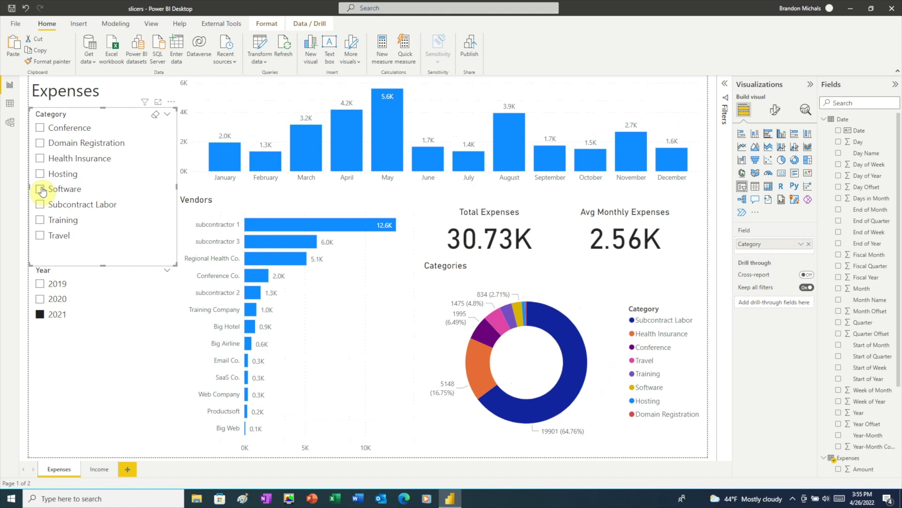
ctrl+click(40, 128)
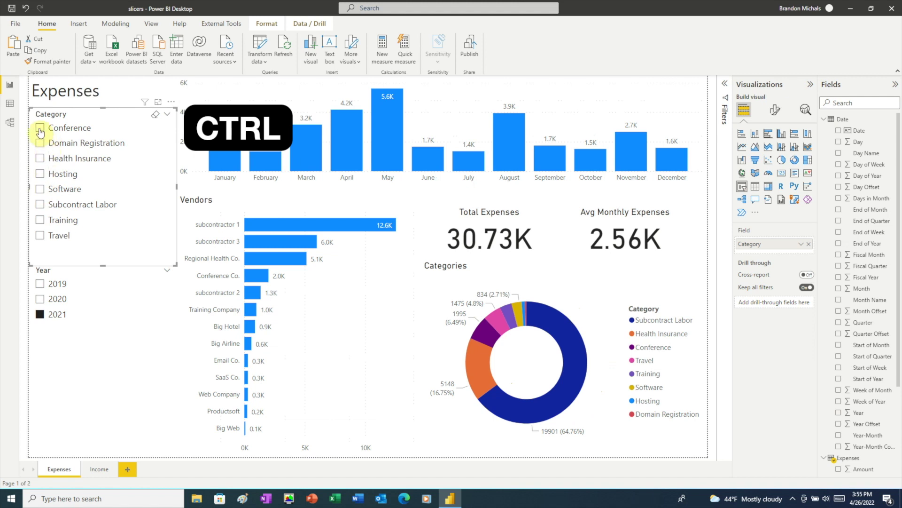
ctrl+click(40, 235)
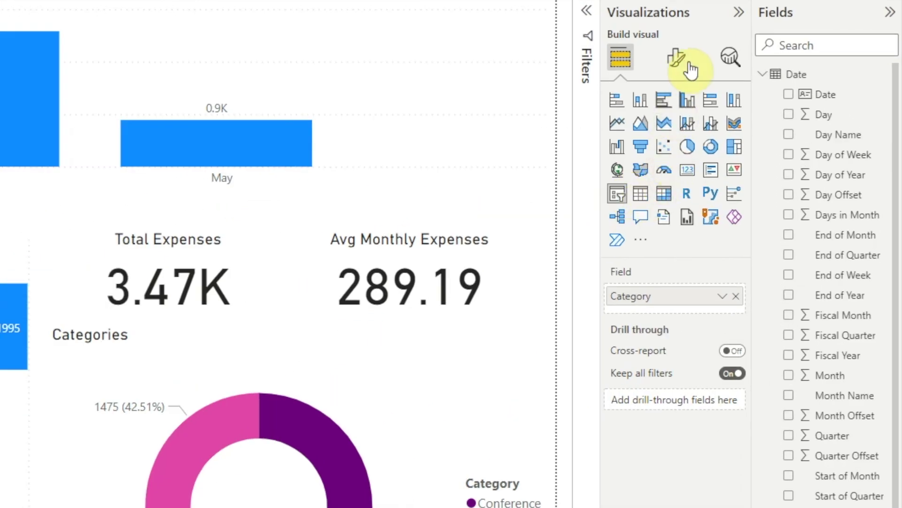
Turn off Multi-select with CTRL for the Category slicer and add Training to the selection.
click(677, 63)
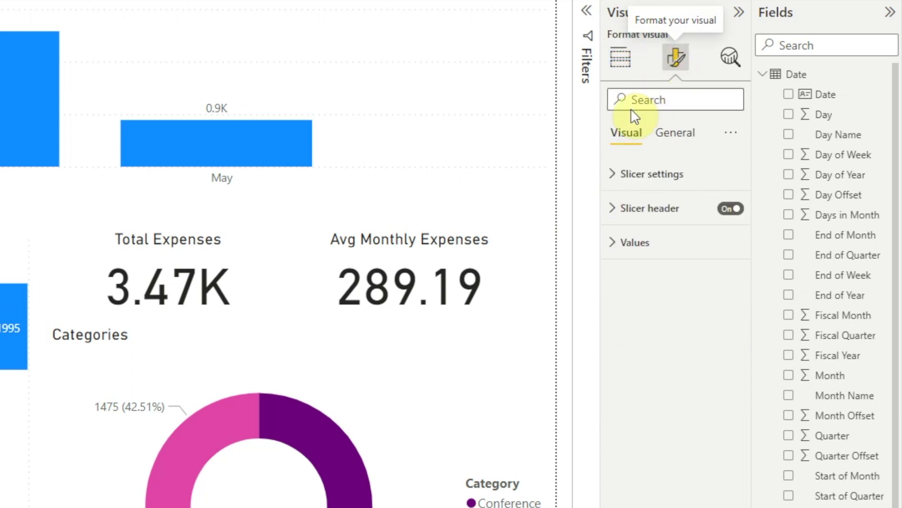
click(613, 177)
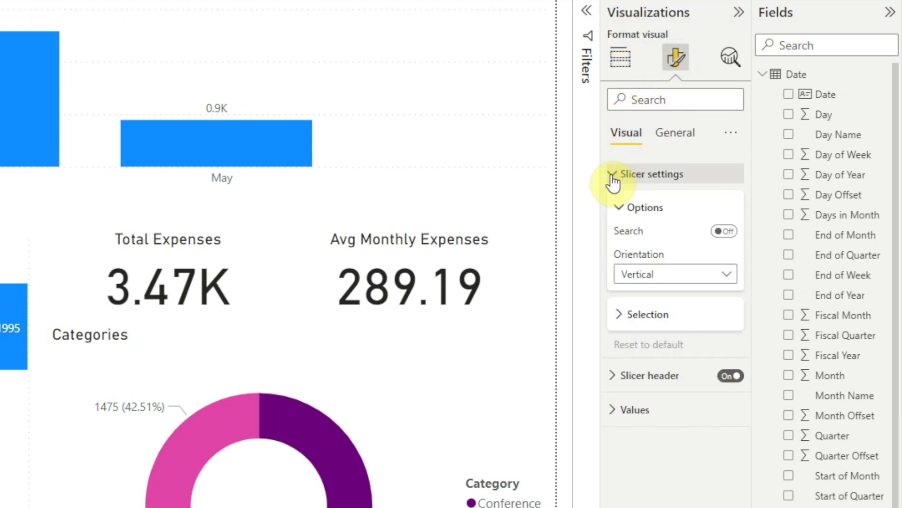
click(619, 318)
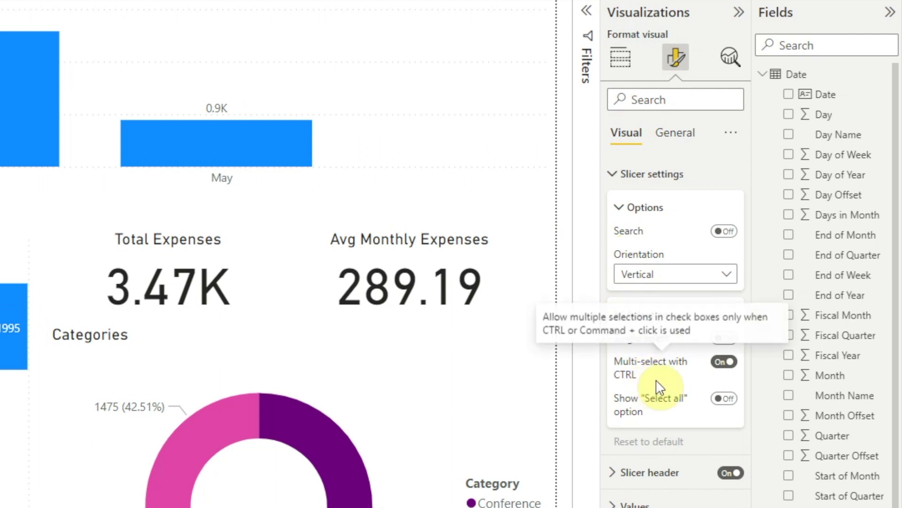
click(725, 361)
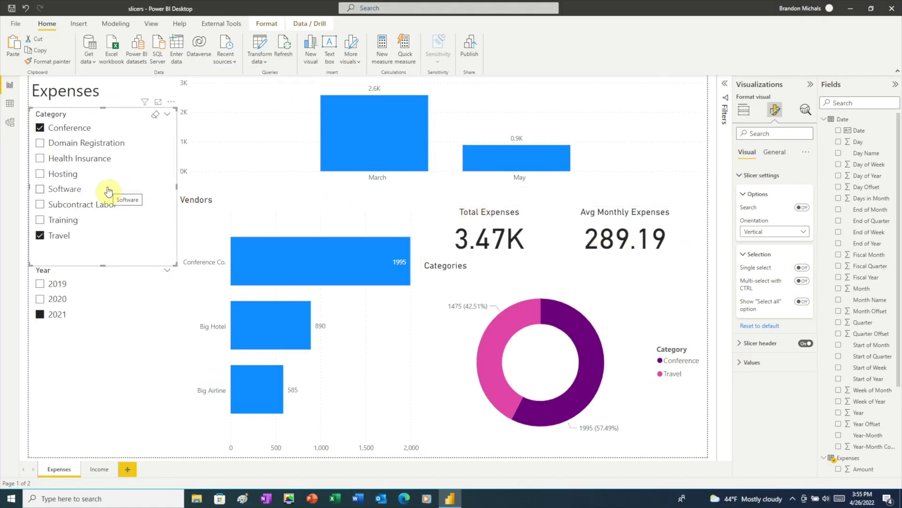
click(40, 221)
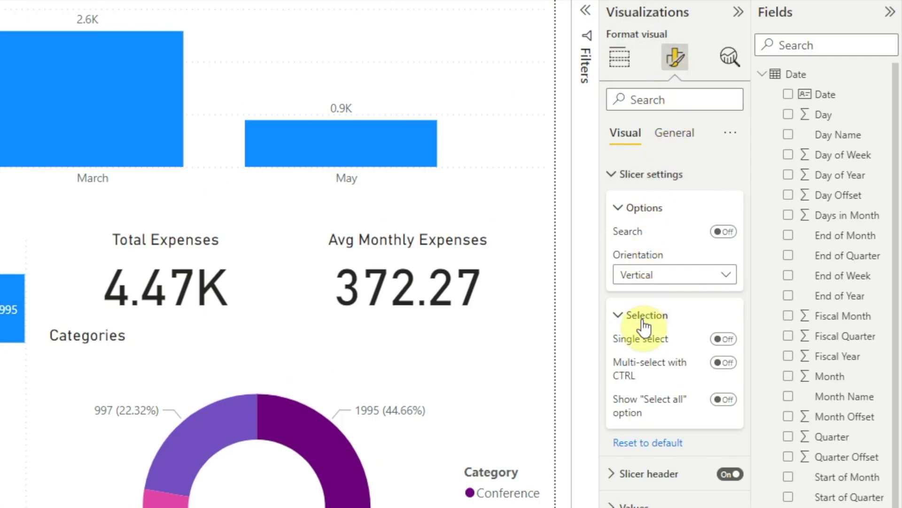
mouse_move(651, 414)
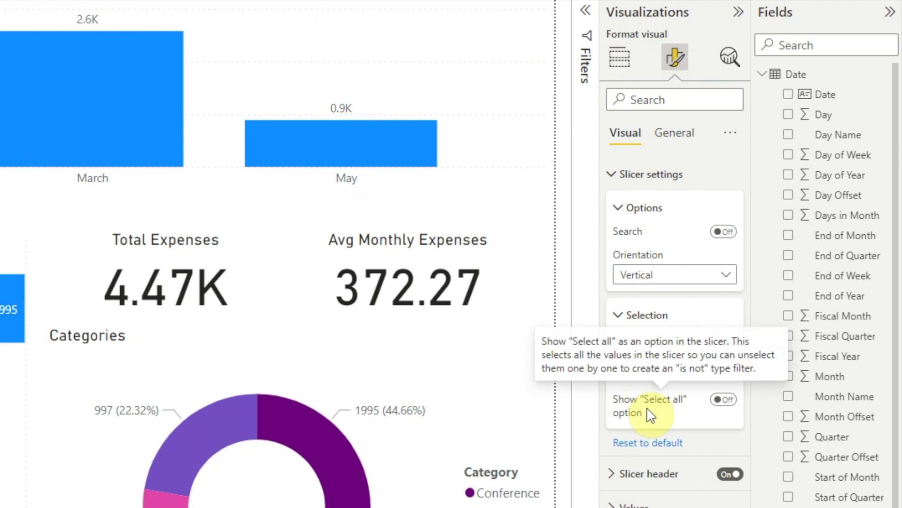
Enable Show 'Select all', tick Select all, then untick Subcontract Labor.
click(724, 400)
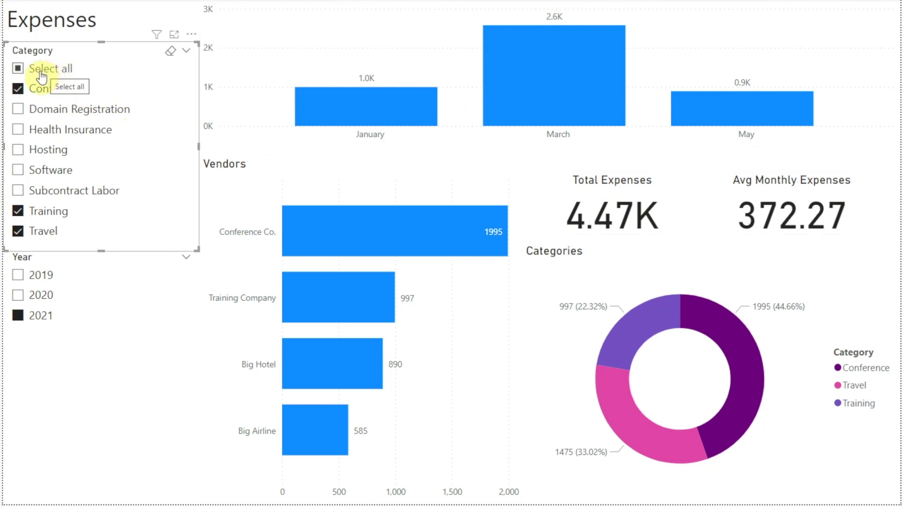
click(19, 68)
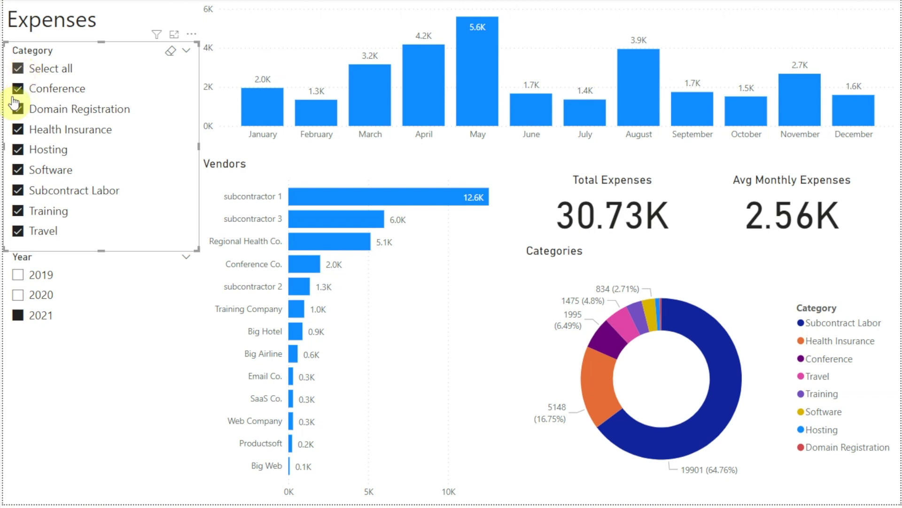
click(18, 192)
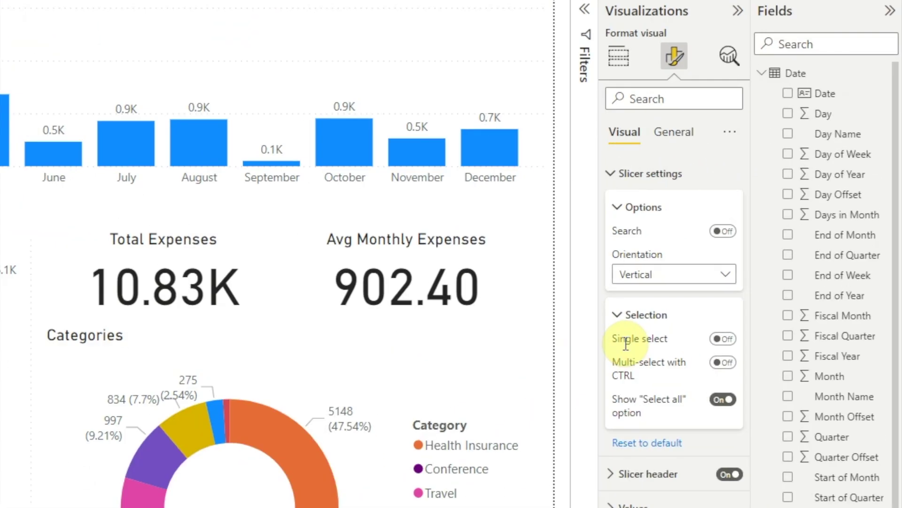
Turn on Single select, switch through Software, Hosting and Health Insurance, then turn it off.
click(723, 340)
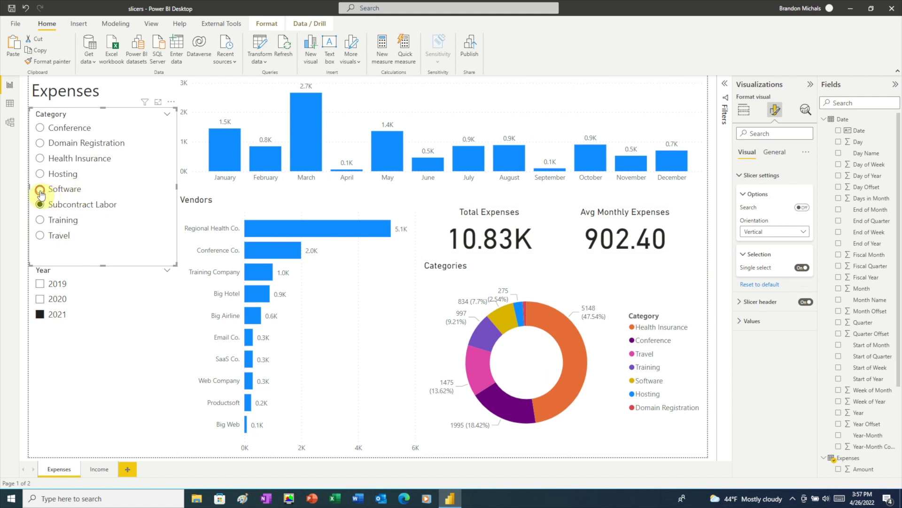
click(41, 191)
click(40, 174)
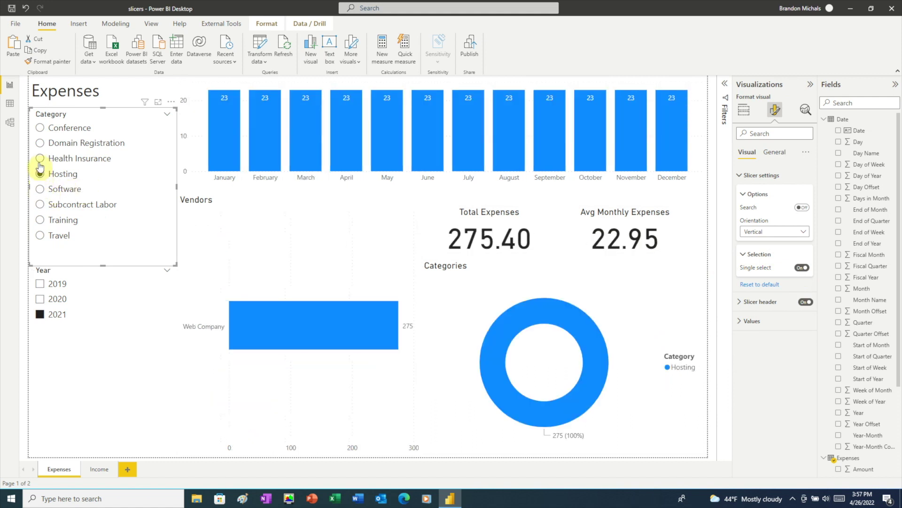
click(40, 159)
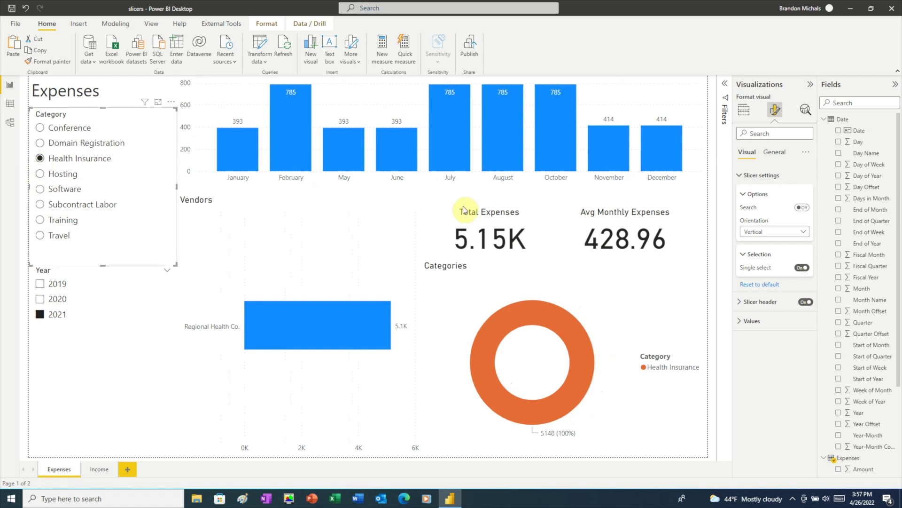
click(802, 268)
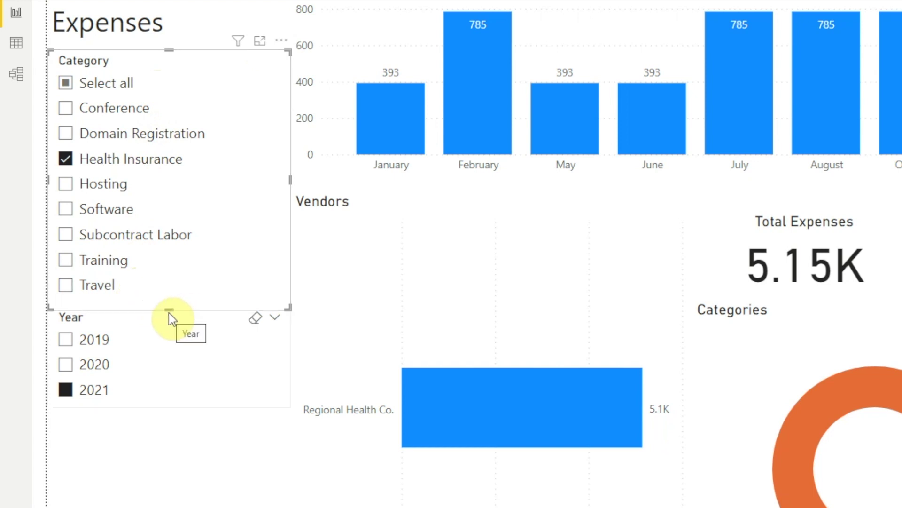
Switch the Category slicer to the Dropdown style and shrink it to fit.
drag(170, 311, 186, 212)
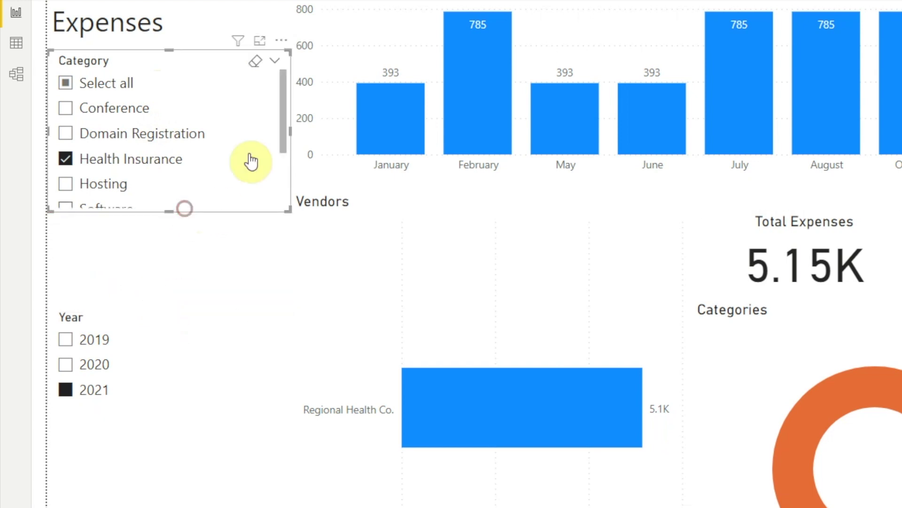
mouse_move(282, 95)
mouse_down()
mouse_move(280, 169)
mouse_move(286, 89)
mouse_up()
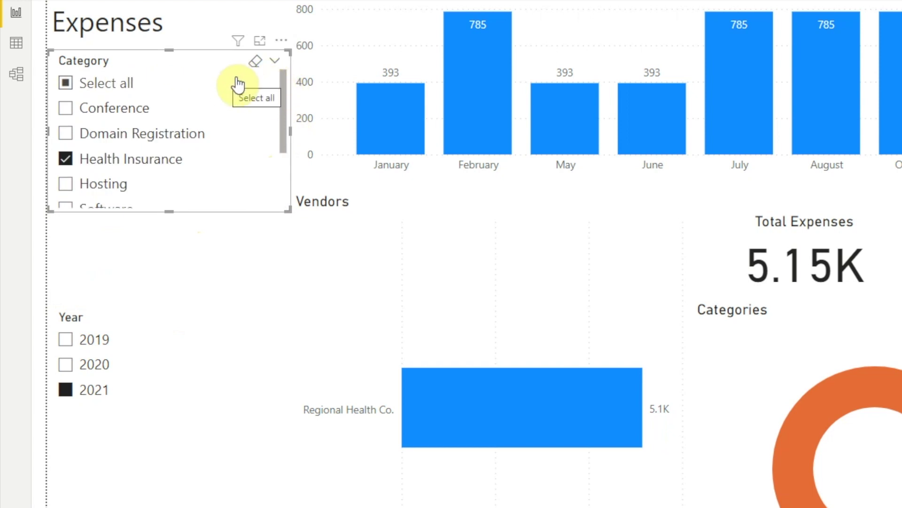
click(274, 61)
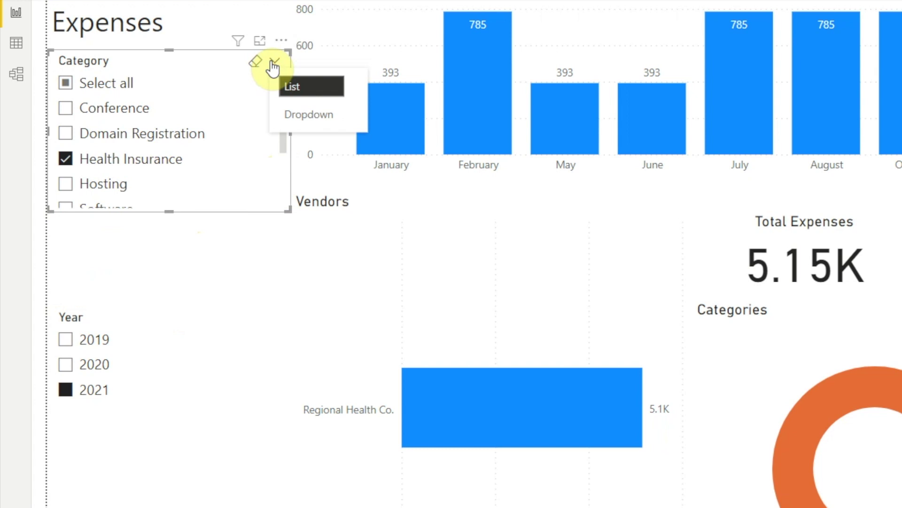
click(295, 113)
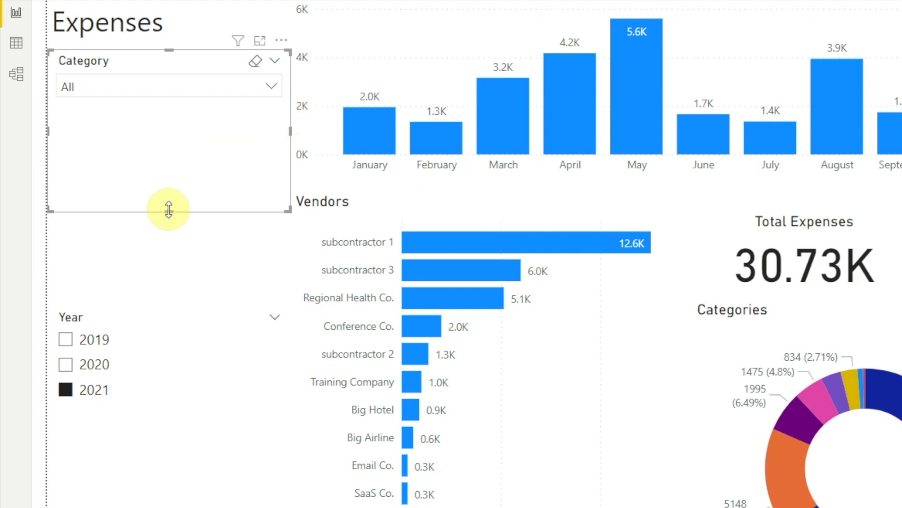
drag(169, 211, 169, 113)
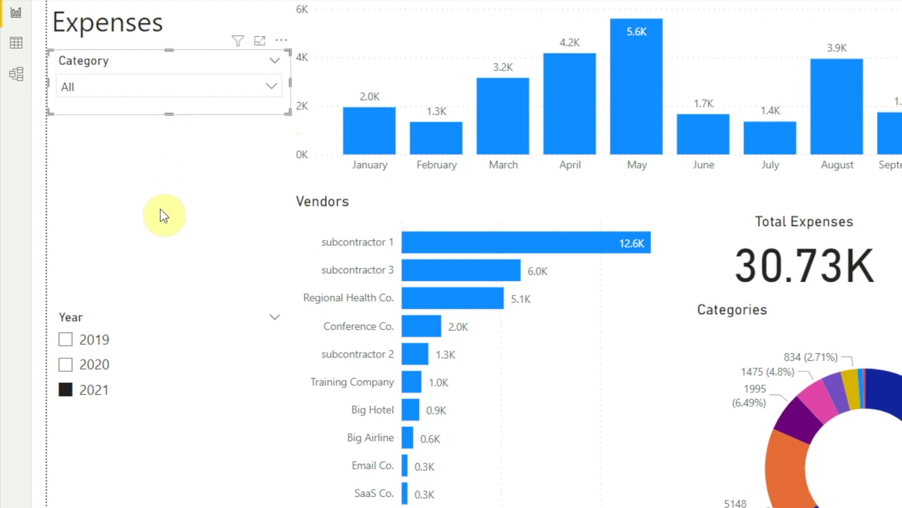
Choose Health Insurance and Hosting in the Category dropdown.
click(270, 85)
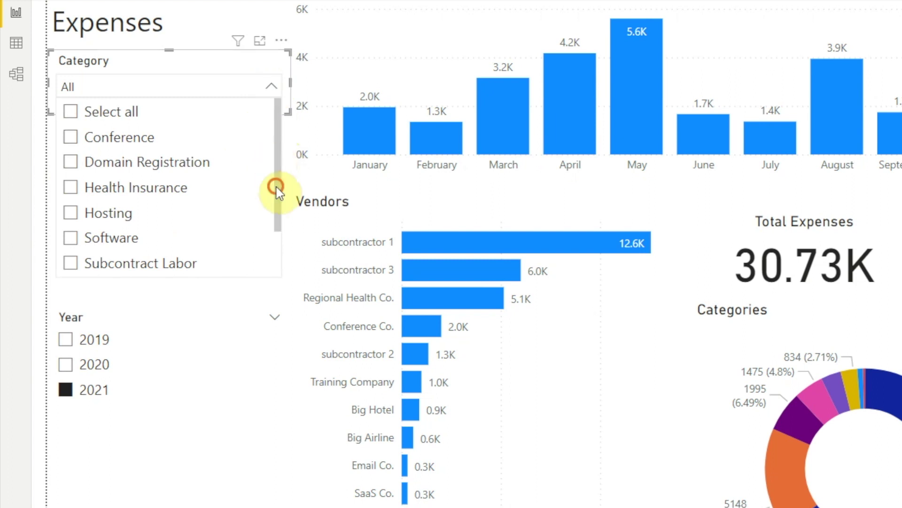
drag(277, 187, 277, 242)
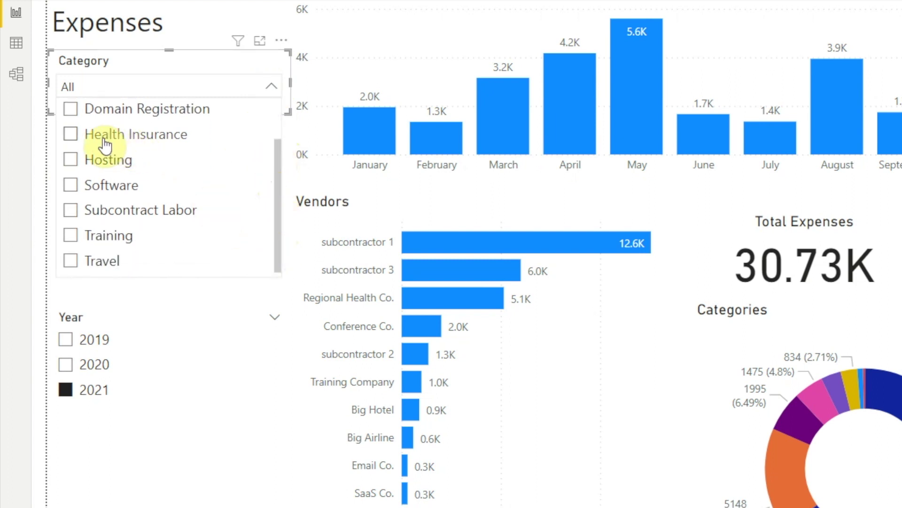
click(70, 134)
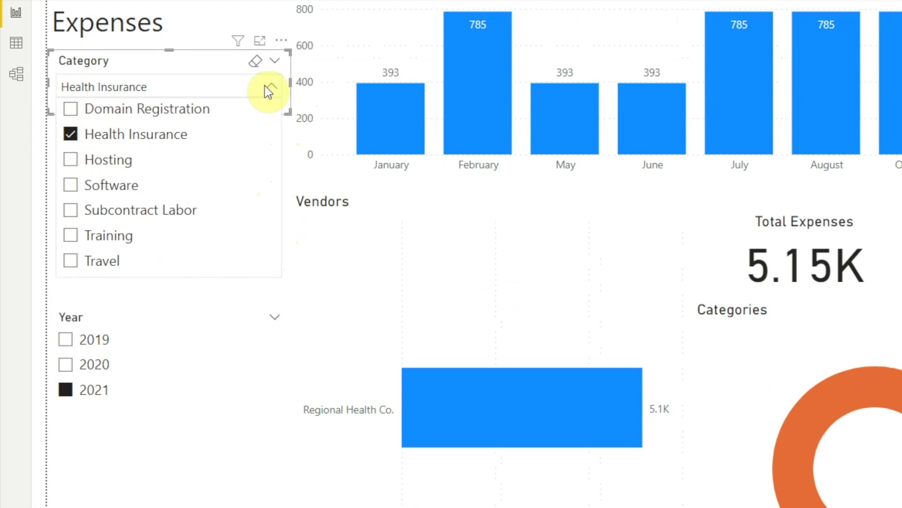
click(269, 87)
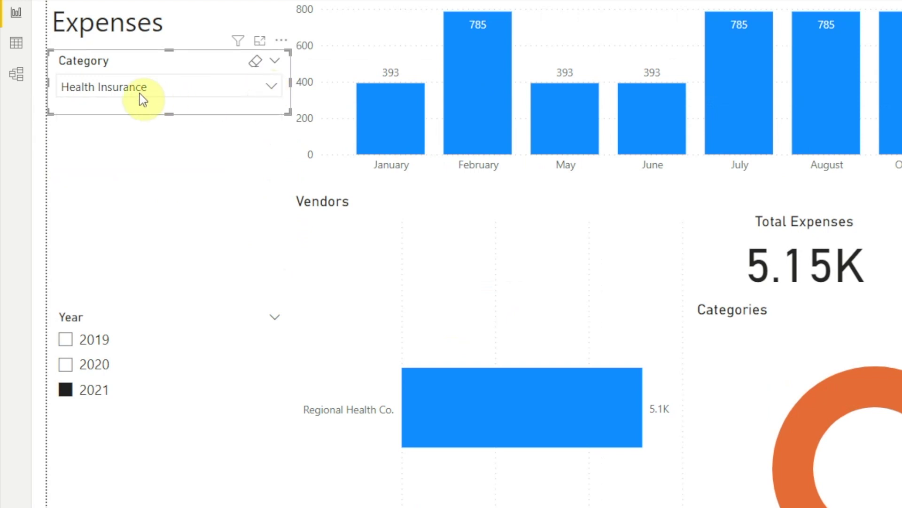
click(271, 86)
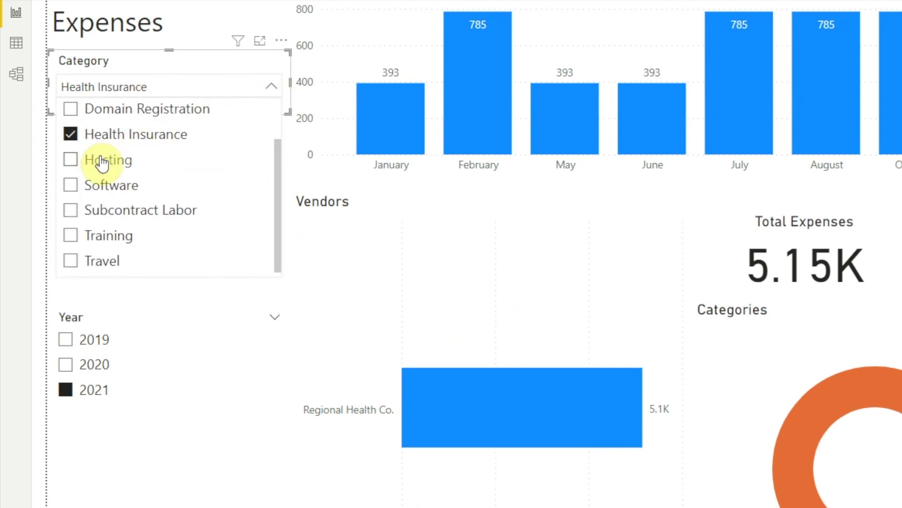
click(70, 161)
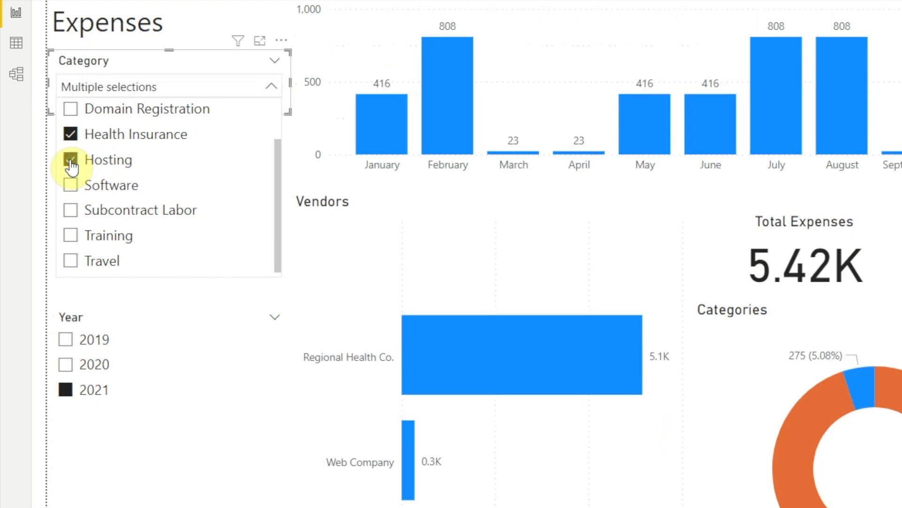
click(275, 87)
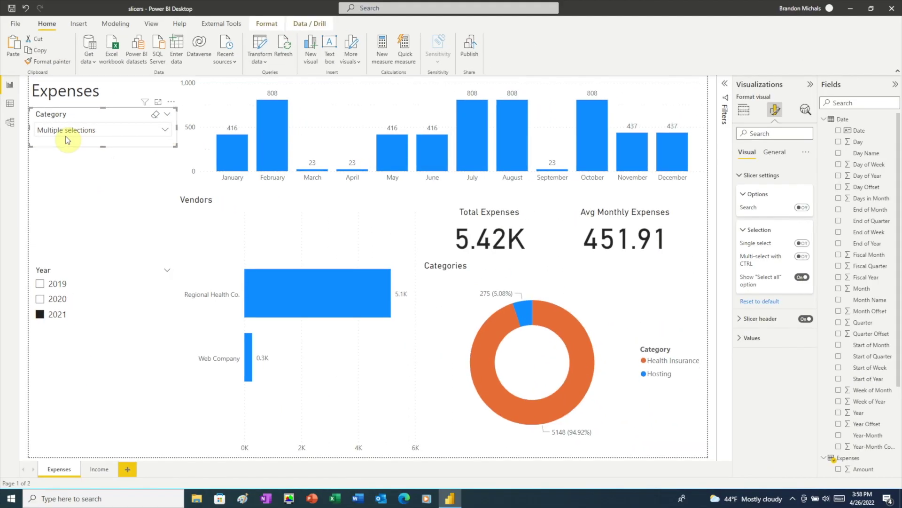
Add a new slicer using the Expenses table's Vendor field.
click(60, 192)
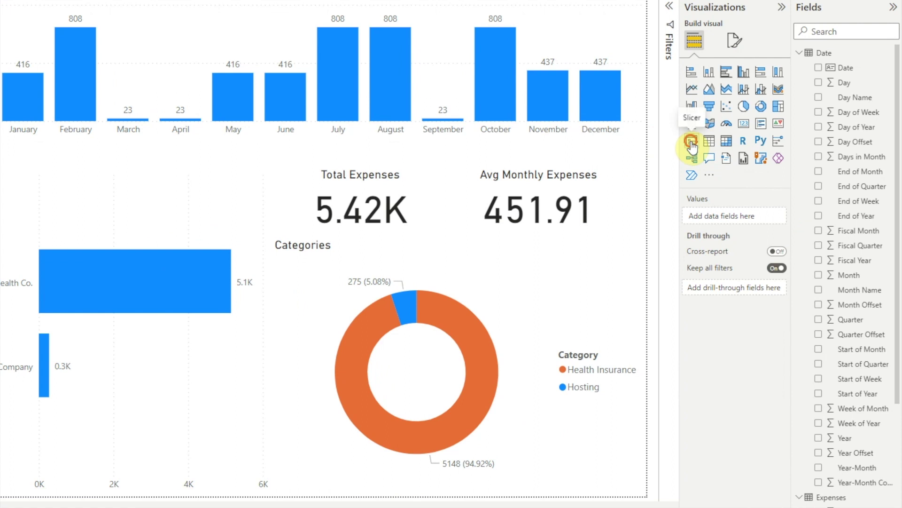
click(734, 183)
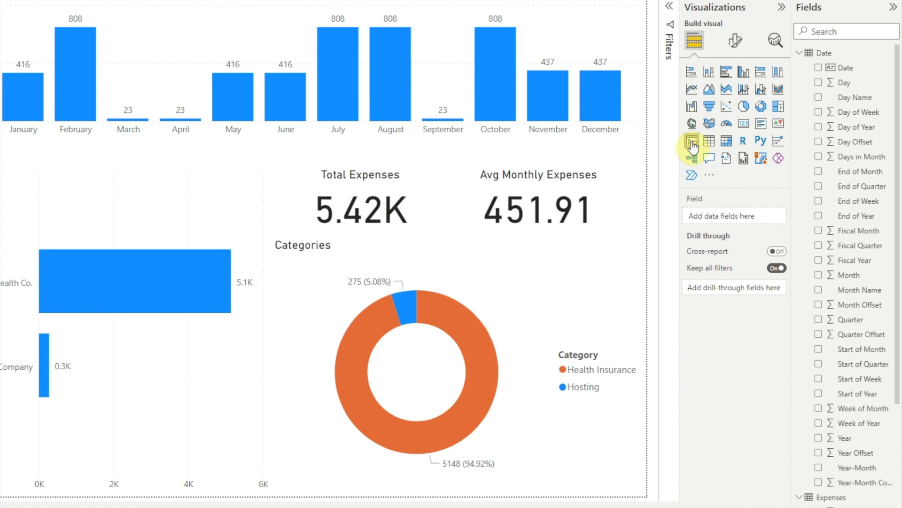
scroll(842, 367, down, 4)
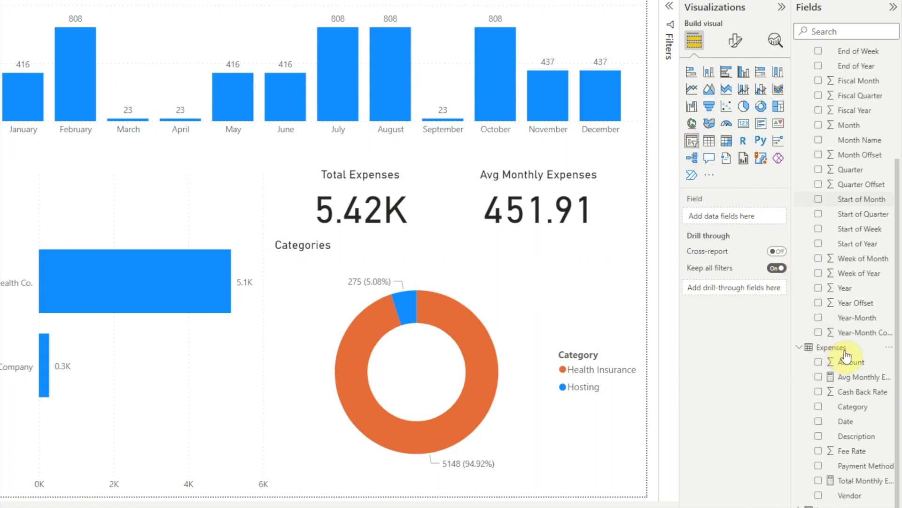
click(818, 495)
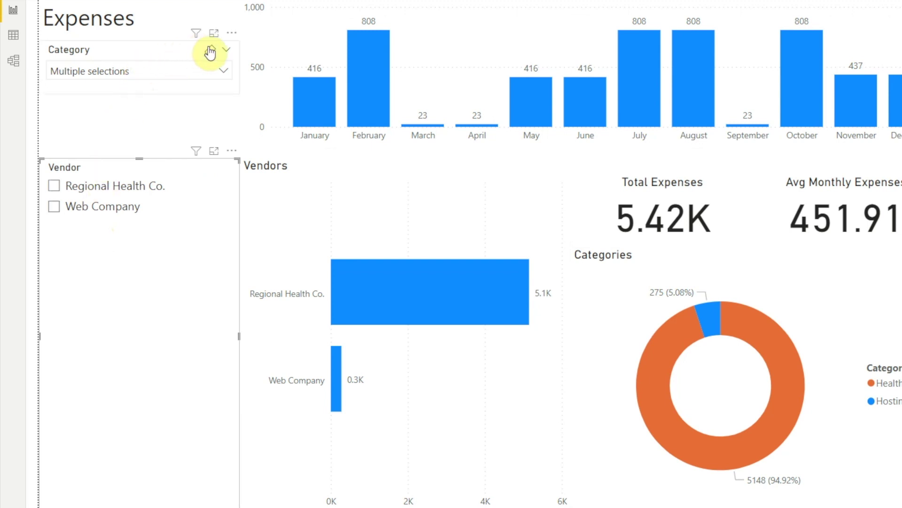
Clear the Category selections, then make Vendor a shrunken dropdown placed under Category.
click(209, 48)
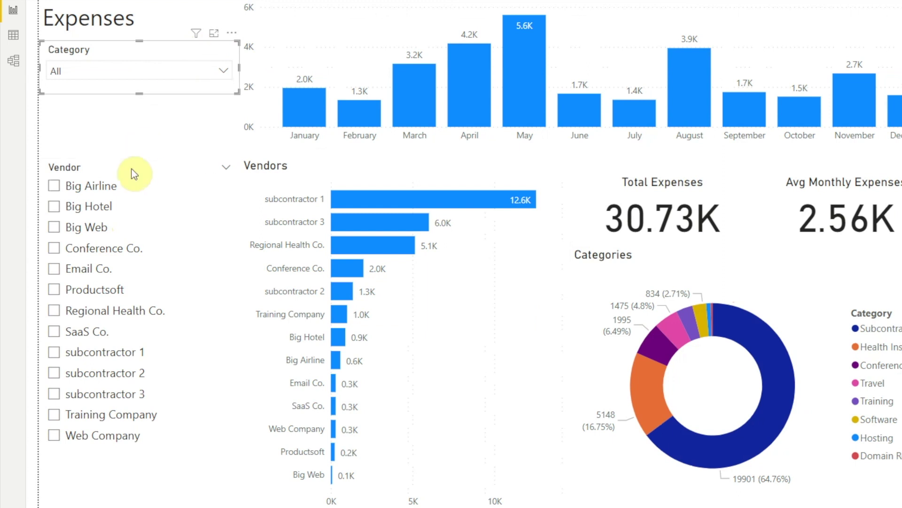
click(226, 167)
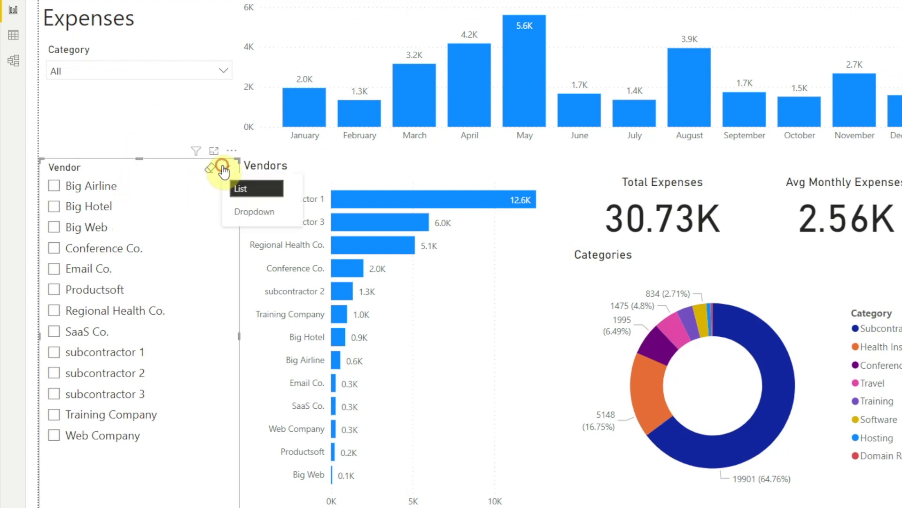
click(242, 211)
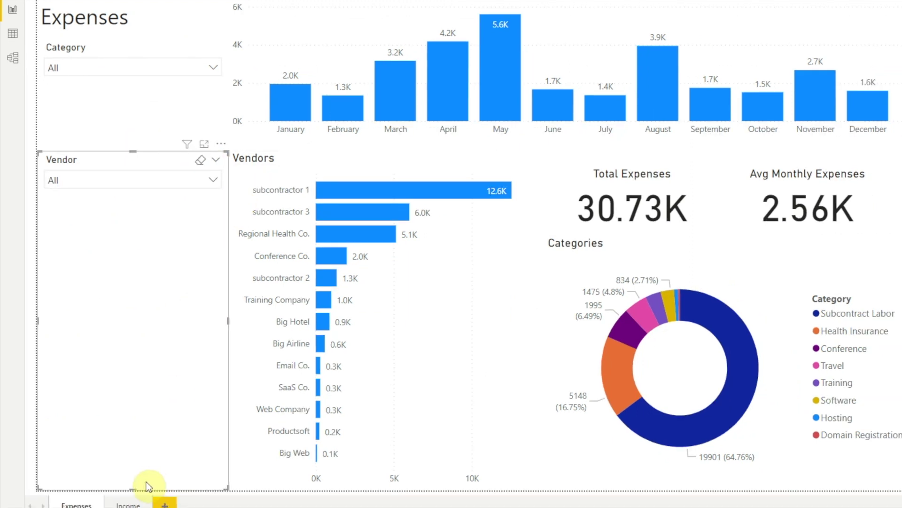
drag(132, 489, 136, 207)
drag(137, 157, 107, 100)
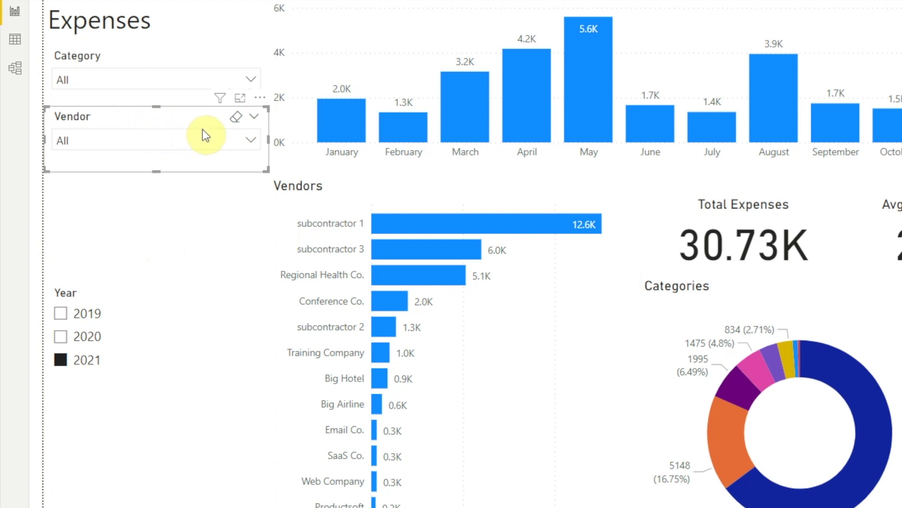
Turn on search for the Vendor slicer from its more-options menu.
click(262, 99)
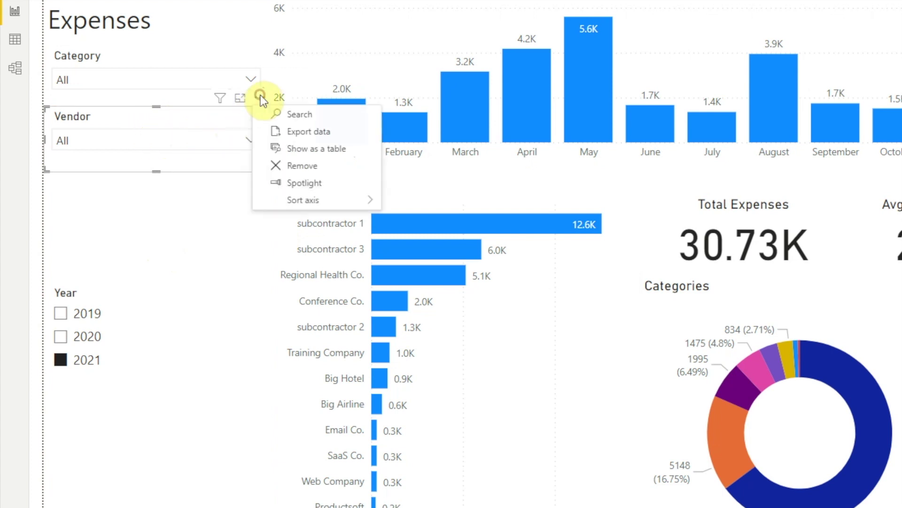
click(296, 117)
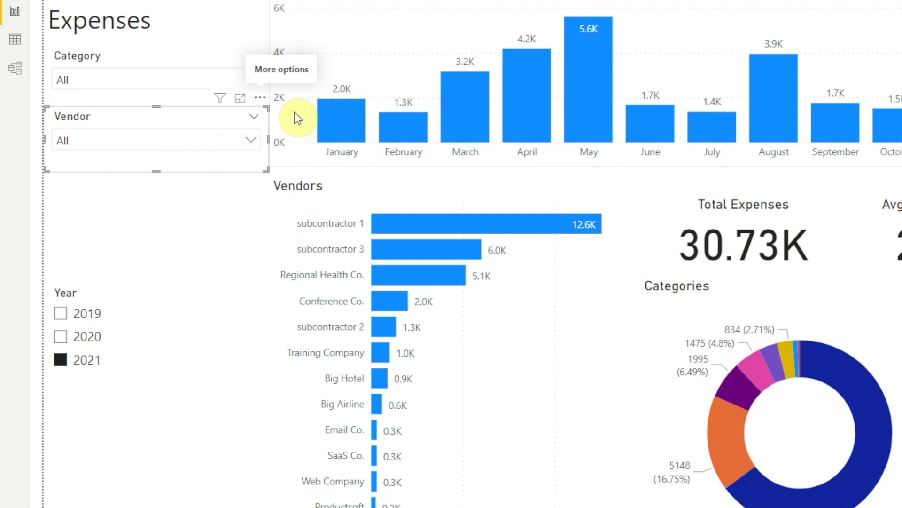
key(ctrl+f)
Search the vendor list for 'sub' and select subcontractor 2.
click(252, 139)
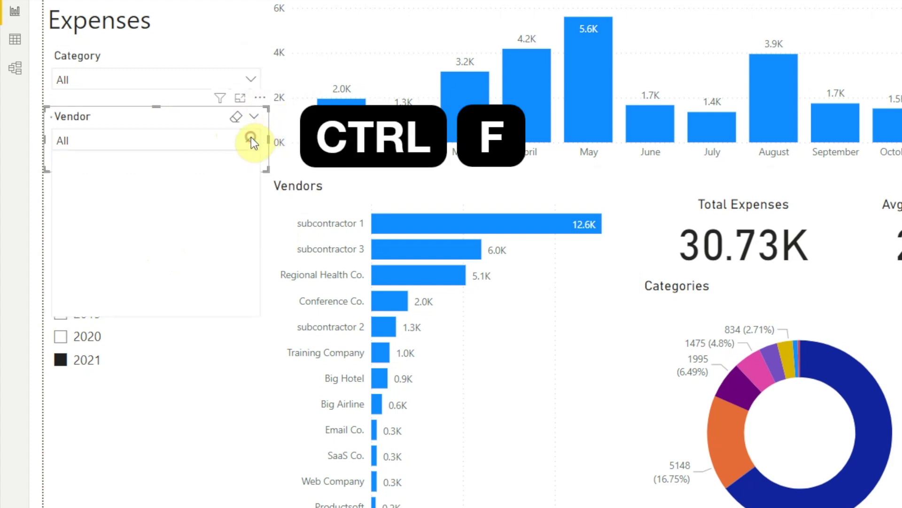
click(127, 160)
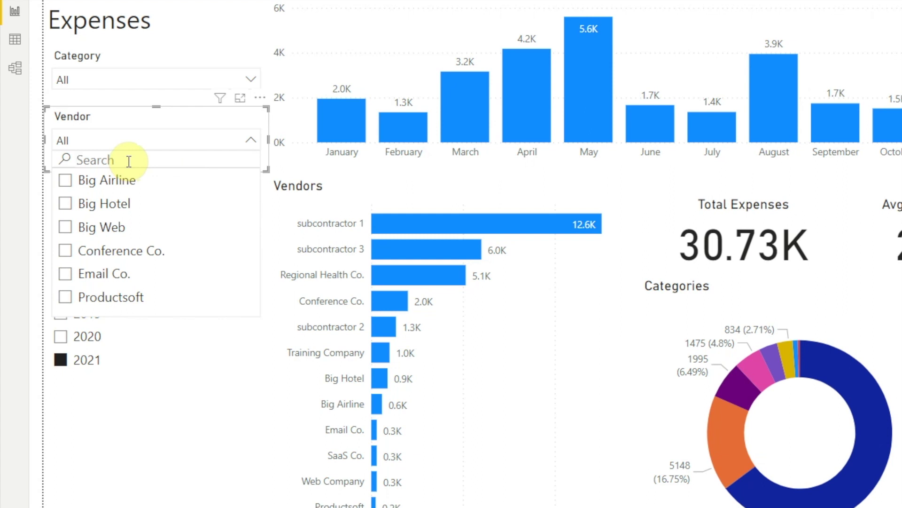
text(sub)
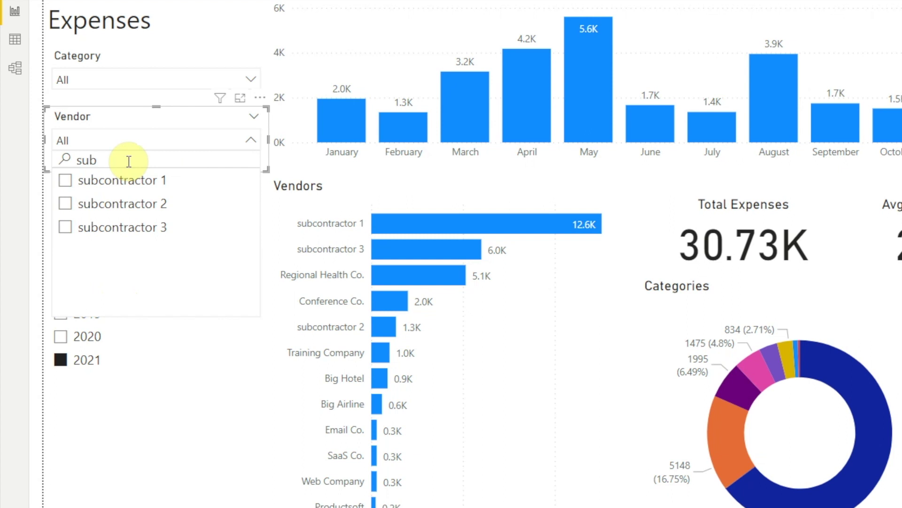
click(65, 204)
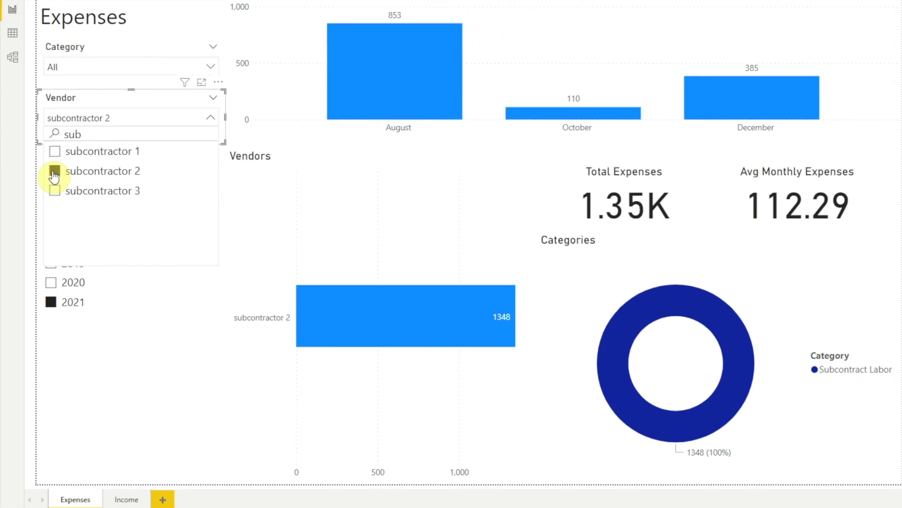
Clear the vendor filter and search the vendor list for 'big'.
click(145, 119)
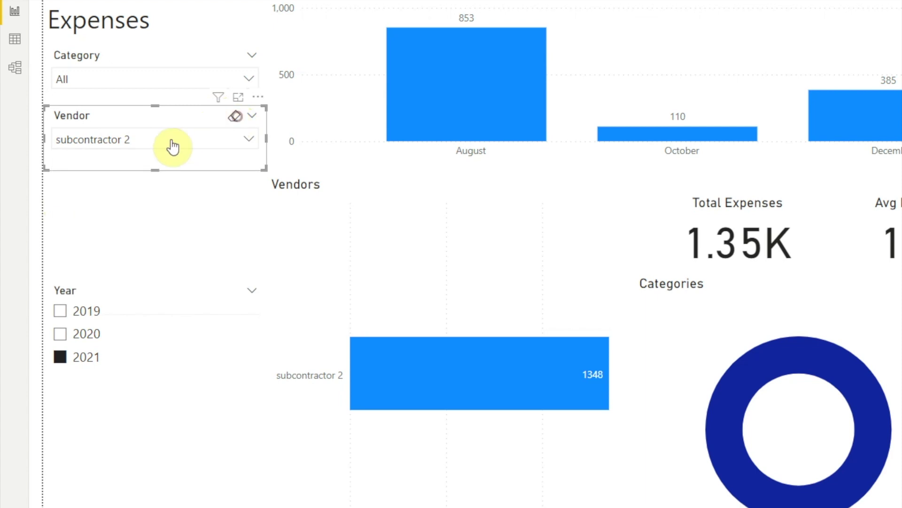
click(235, 116)
click(226, 133)
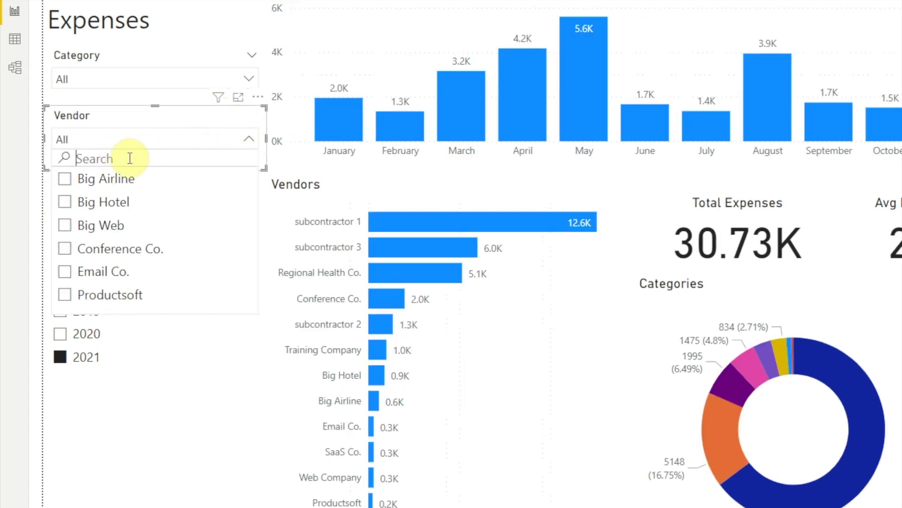
text(big)
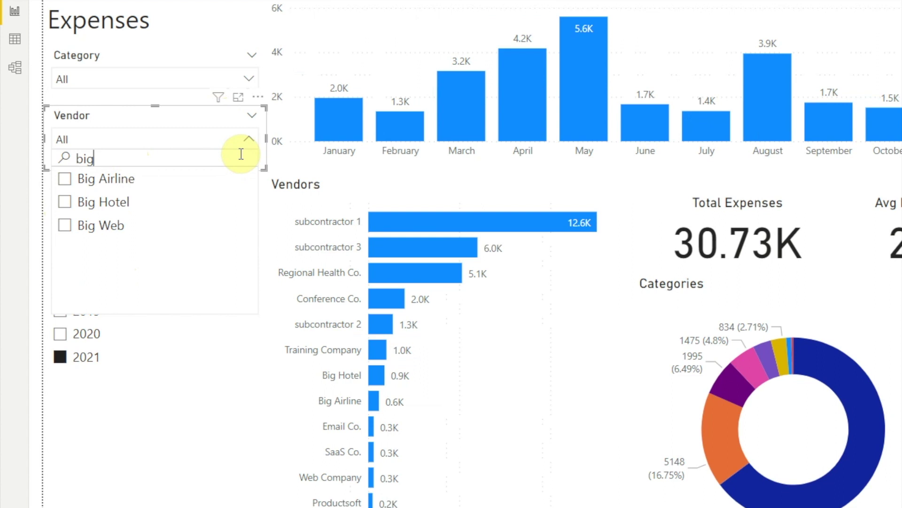
Clear the vendor selections back to All and filter the Year slicer to 2020.
click(250, 138)
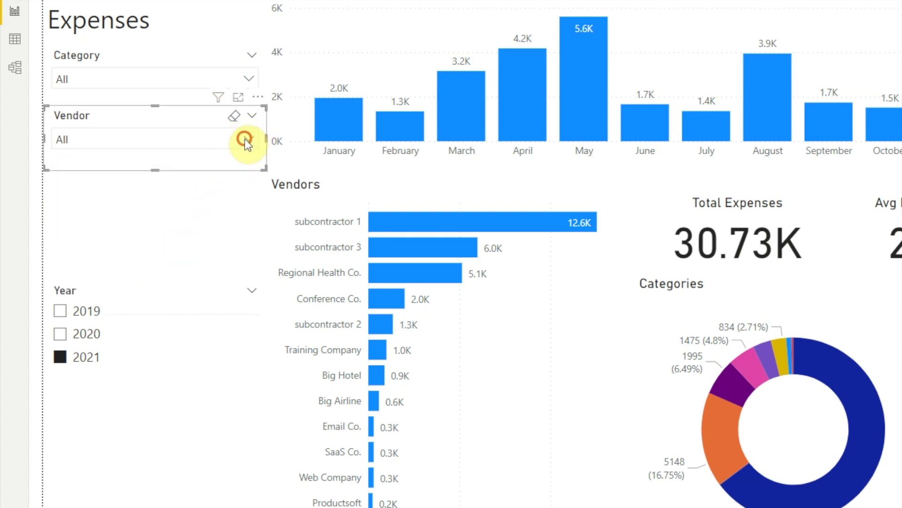
click(245, 139)
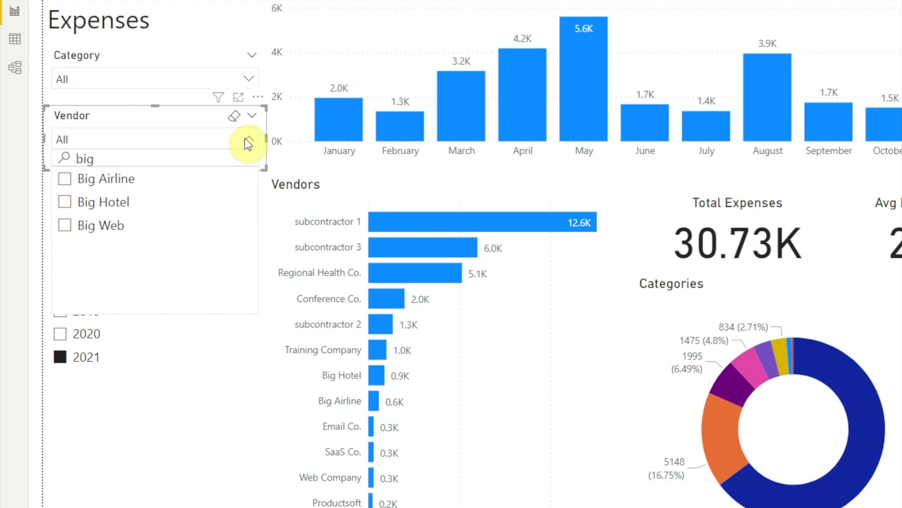
click(248, 142)
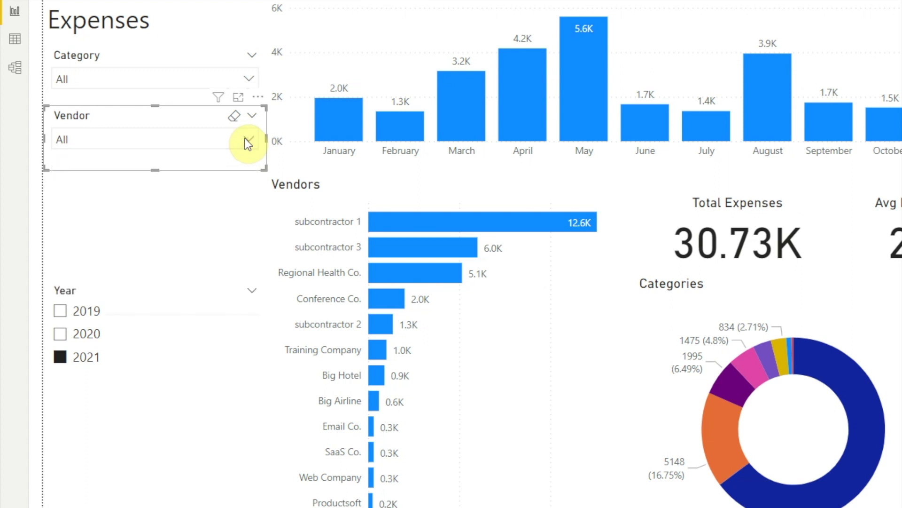
click(235, 118)
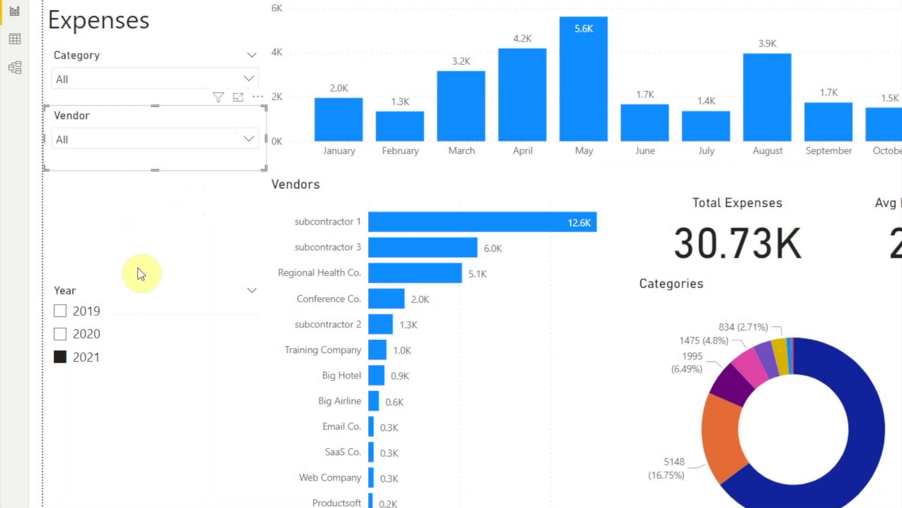
click(134, 330)
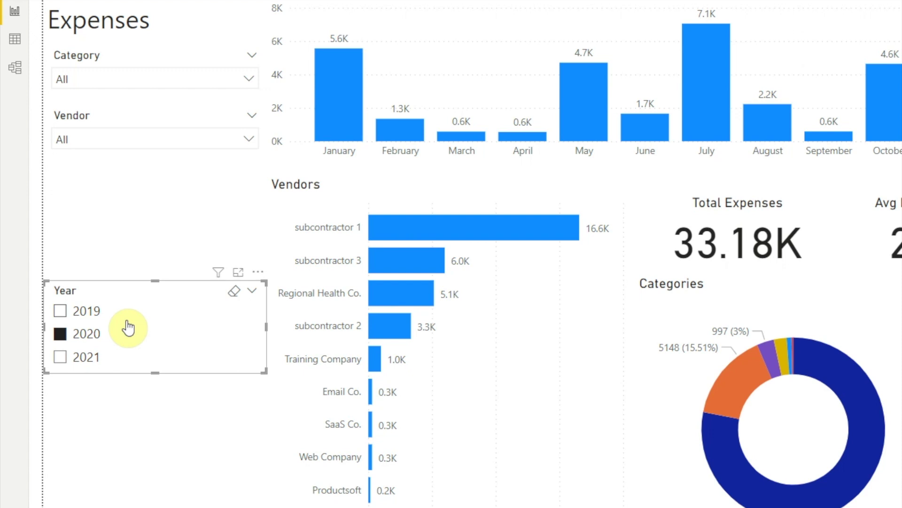
Sort the Year slicer's years descending (2021 to 2019) and select 2021.
click(256, 272)
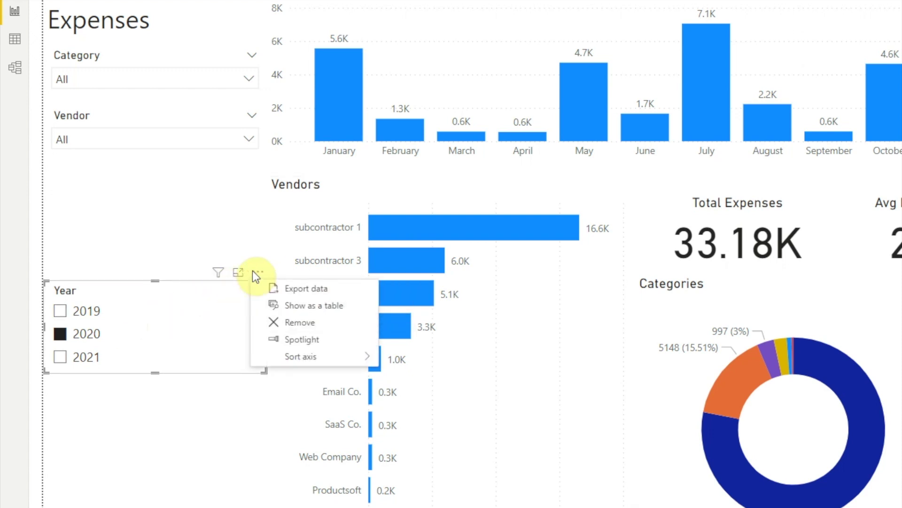
click(148, 299)
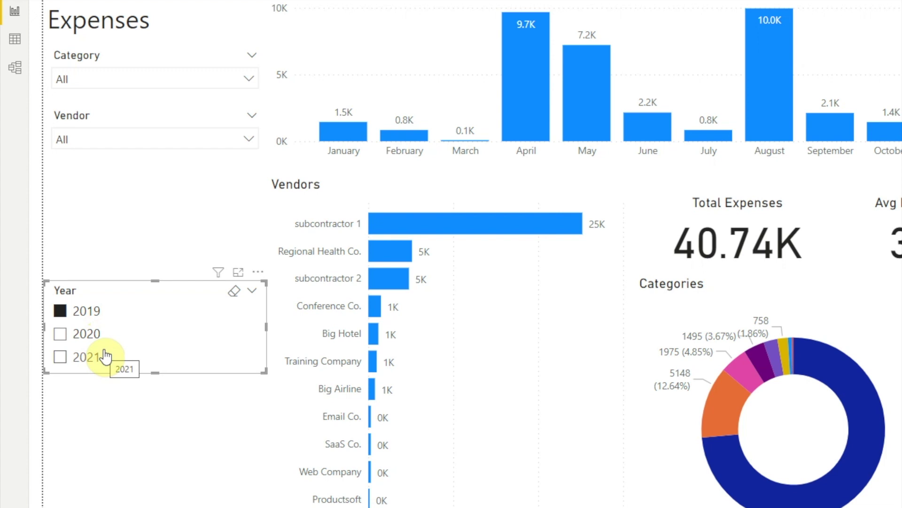
click(255, 272)
mouse_move(301, 363)
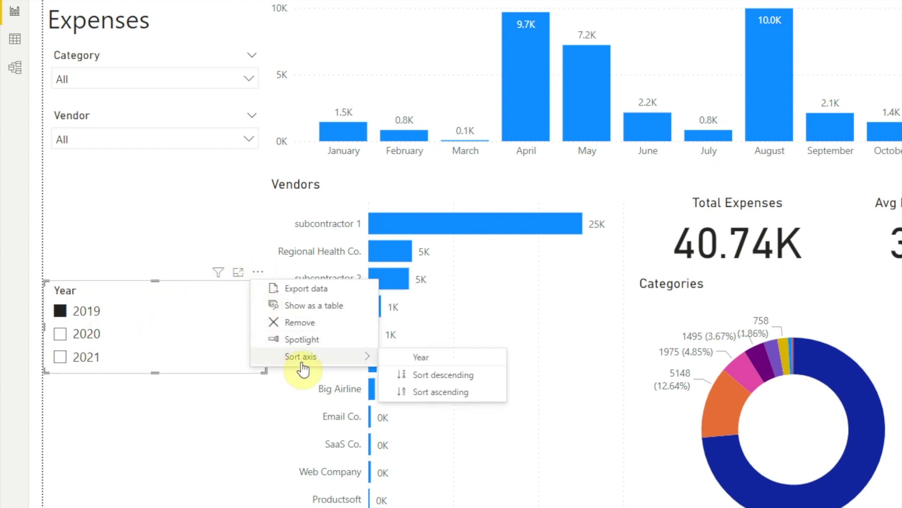
click(431, 376)
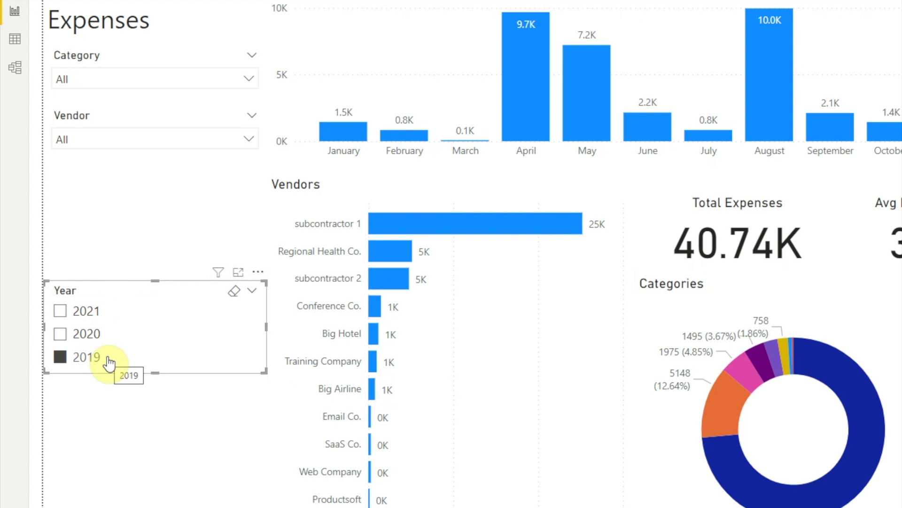
click(205, 308)
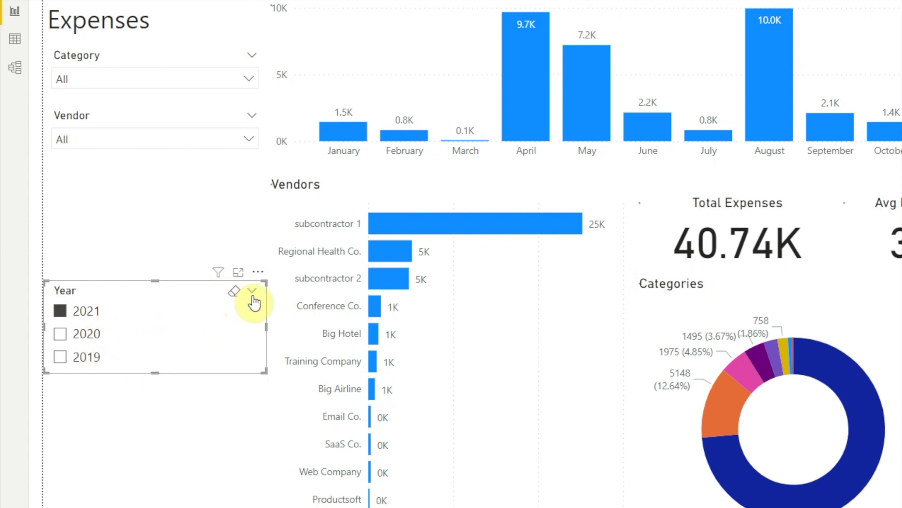
click(252, 290)
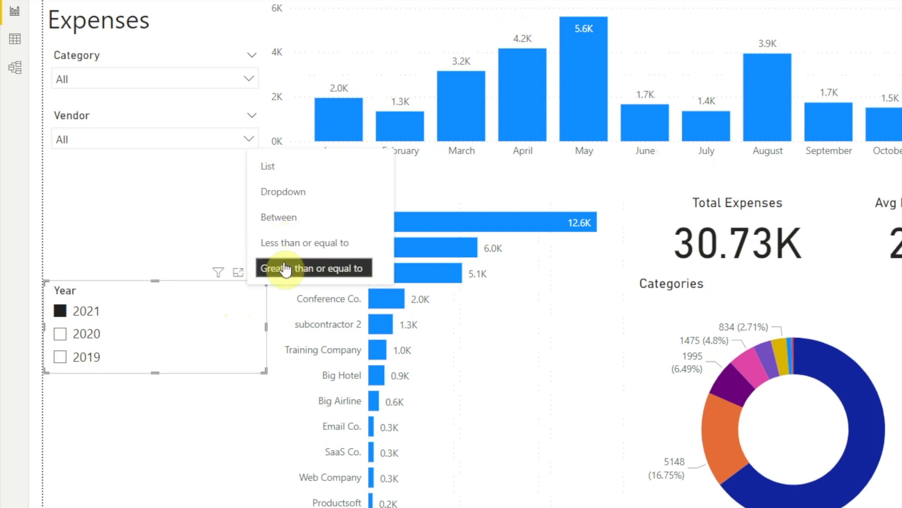
Make the Year slicer a Between range slider and drag its handles to try ranges.
click(290, 226)
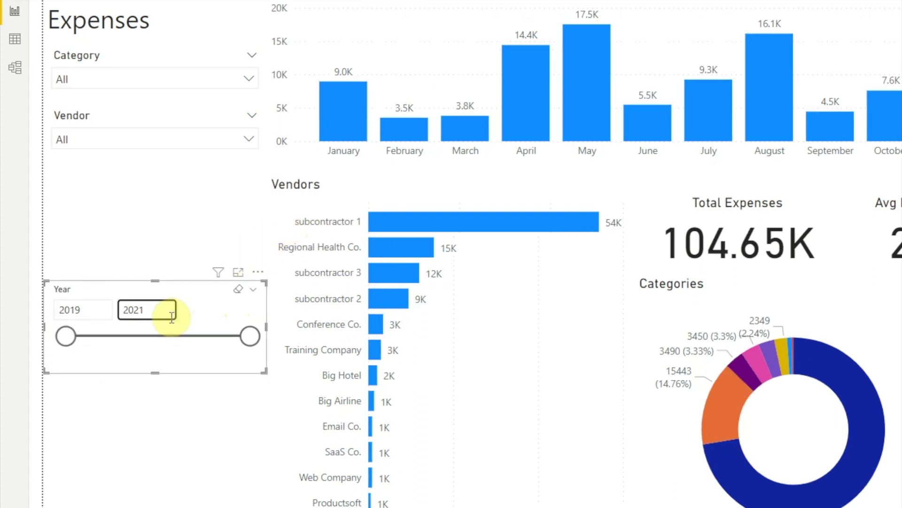
mouse_move(70, 348)
mouse_down()
mouse_move(158, 343)
mouse_move(66, 337)
mouse_up()
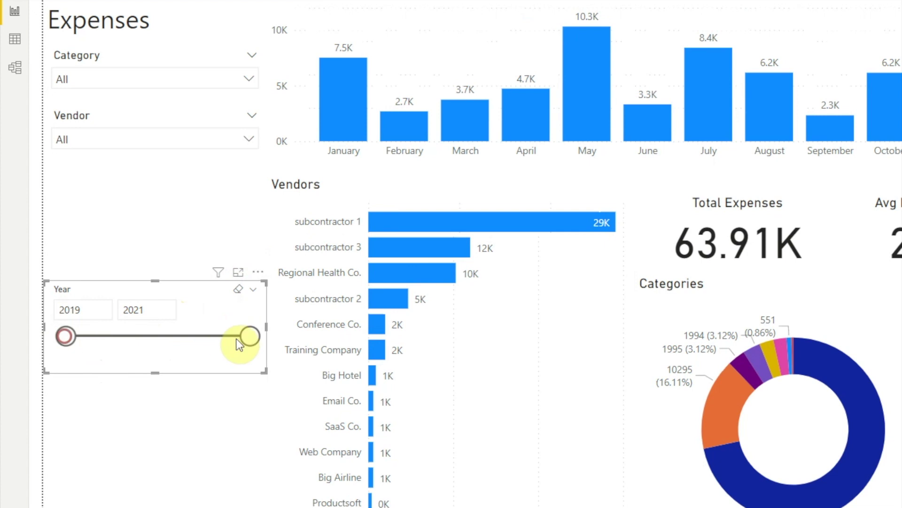
drag(199, 337, 87, 343)
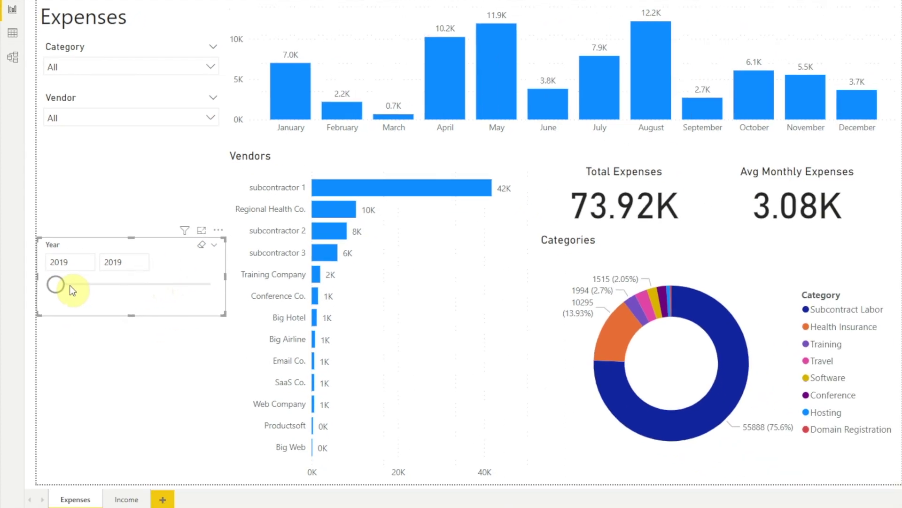
drag(56, 284, 222, 289)
Enter 2020 as both start and end year, then clear selections to restore 2019–2021.
click(79, 262)
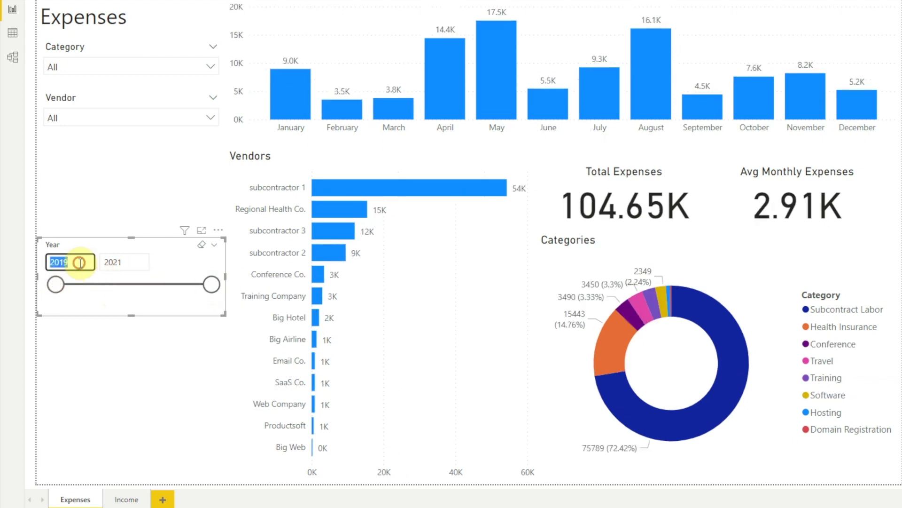
text(2020)
key(Return)
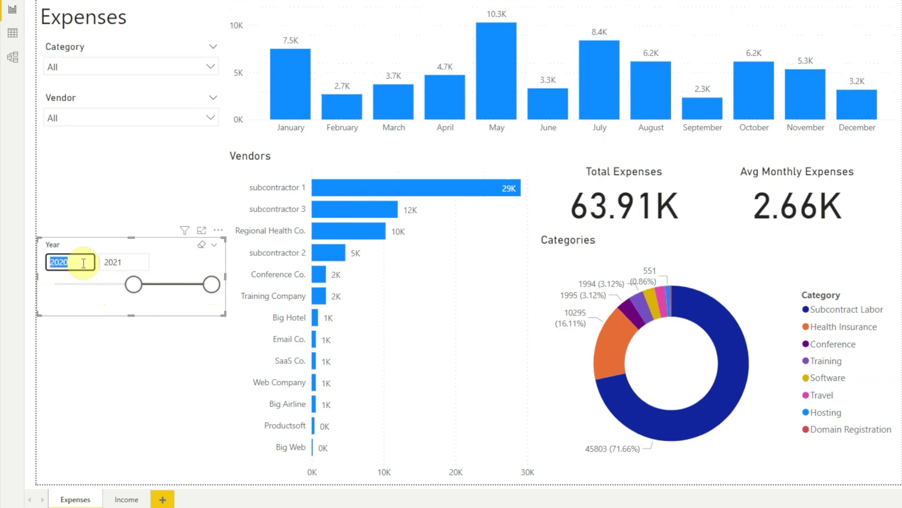
click(123, 263)
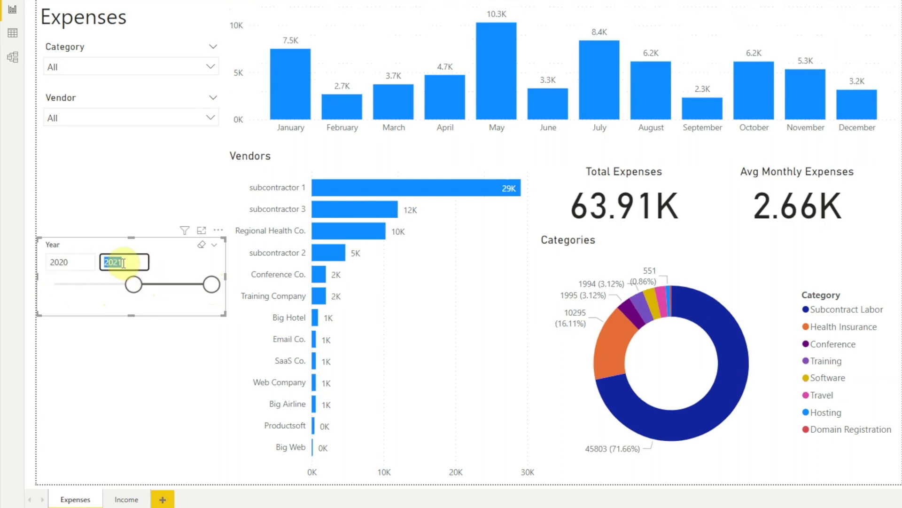
text(2020)
key(Return)
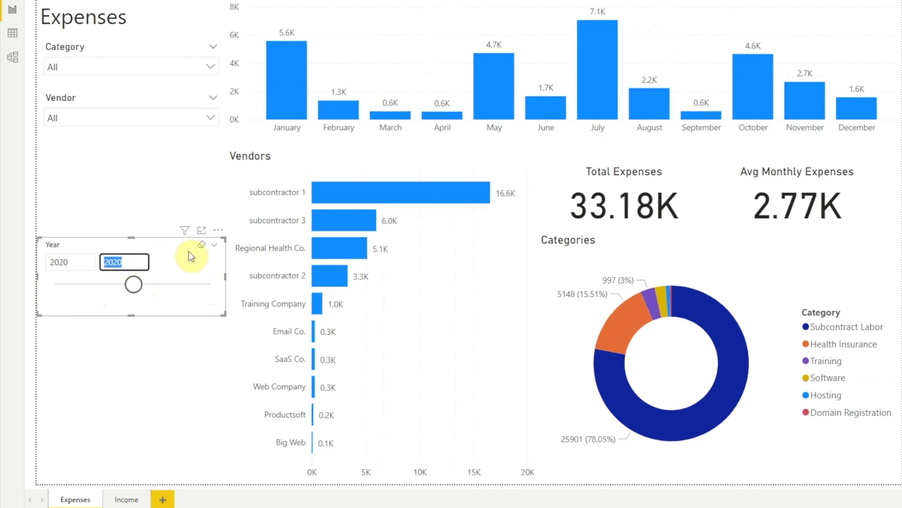
click(201, 244)
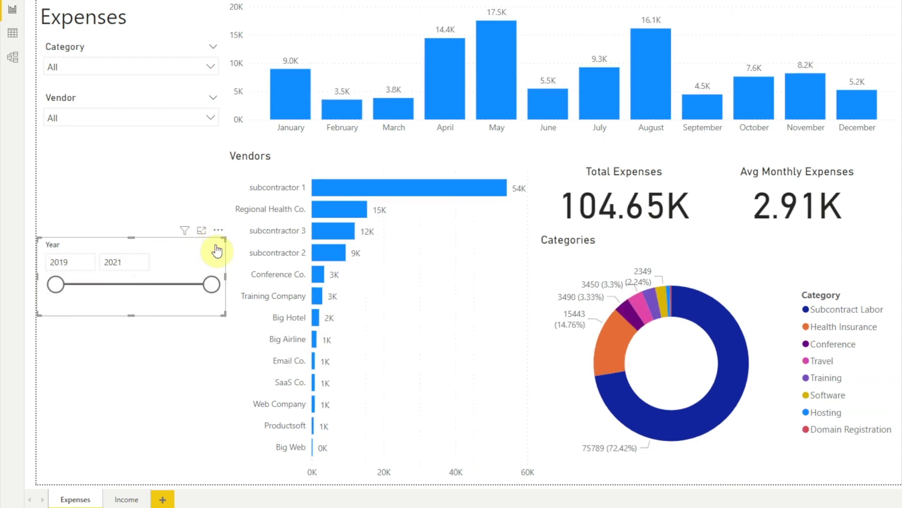
click(216, 242)
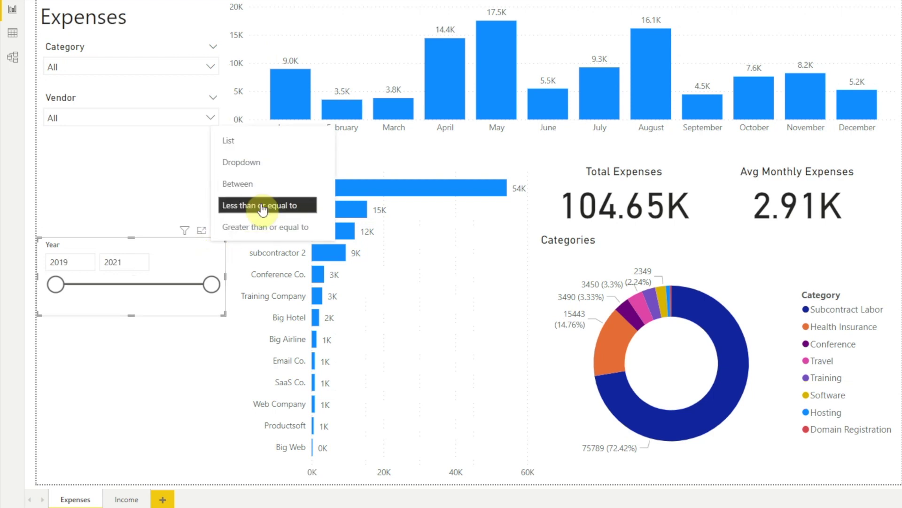
Switch the Year slicer to Less than or equal to, then Greater than or equal to 2019.
click(262, 207)
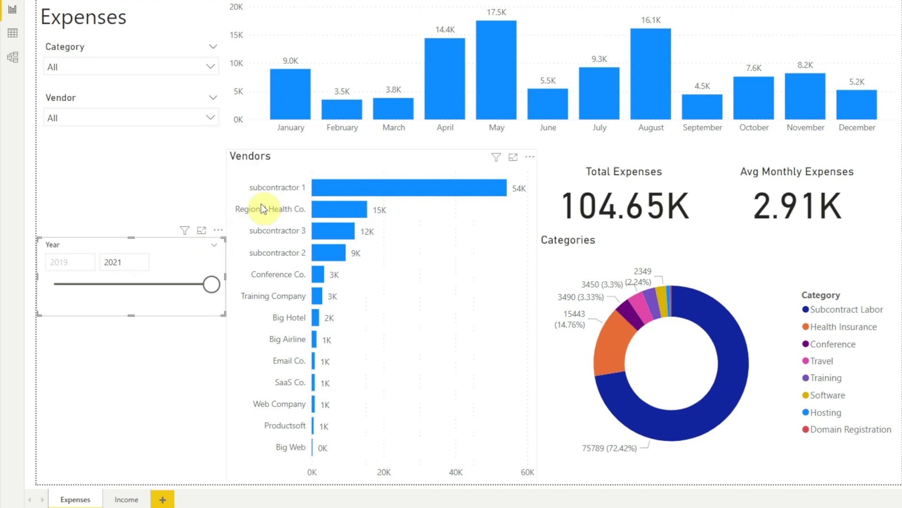
click(123, 261)
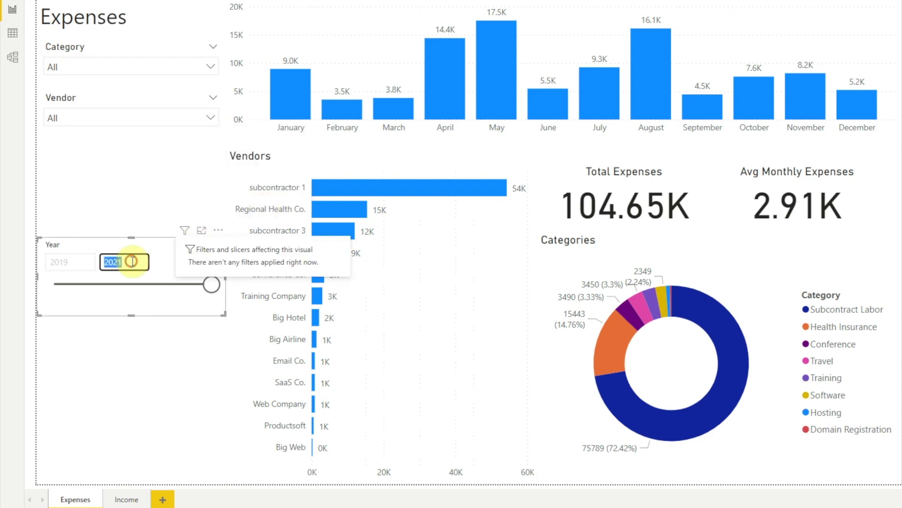
click(65, 263)
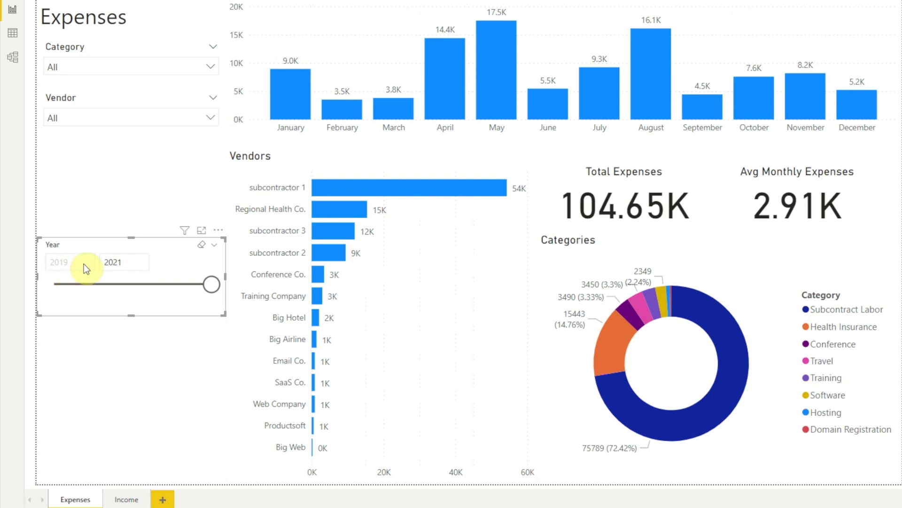
click(216, 248)
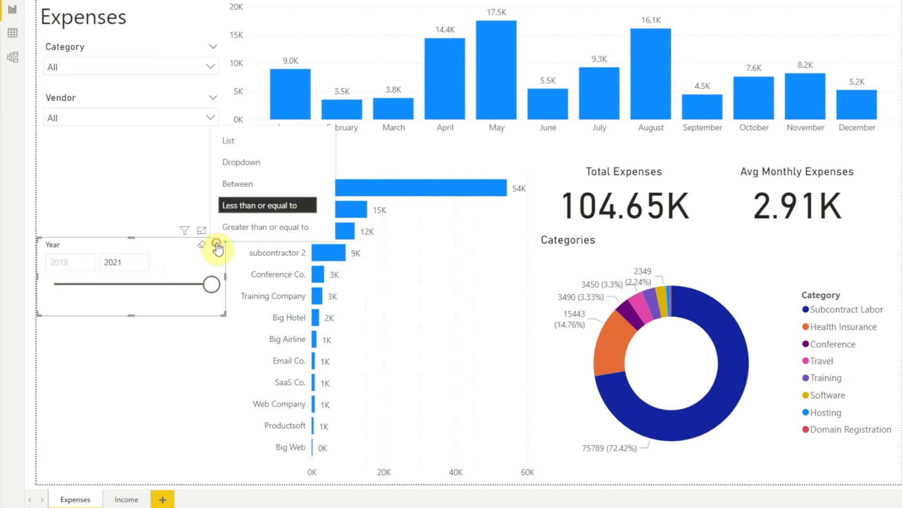
click(250, 227)
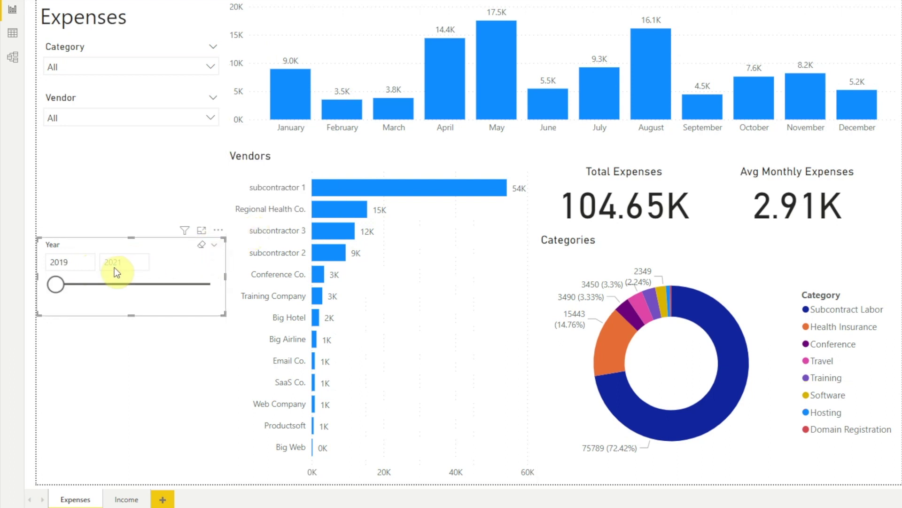
click(74, 268)
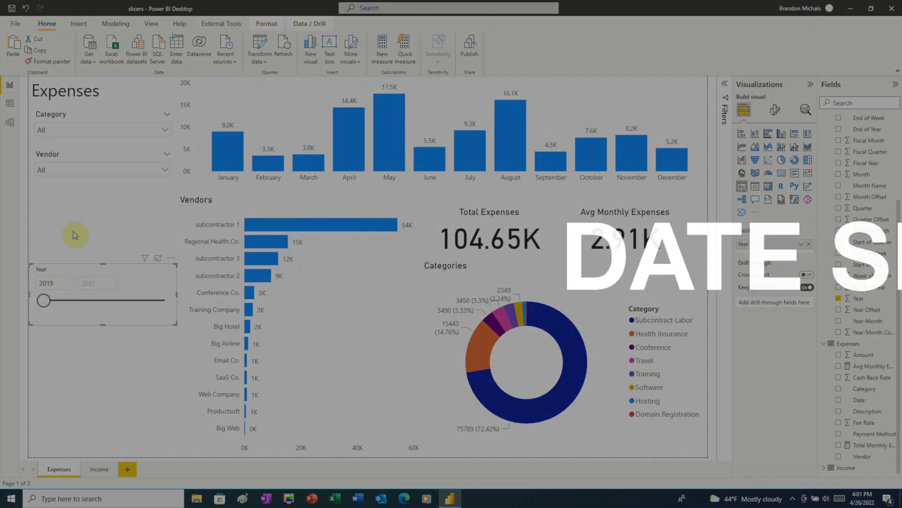
Add a slicer with the Date field below the Year slicer, spanning 1/1/2019 to 12/31/2021.
click(75, 235)
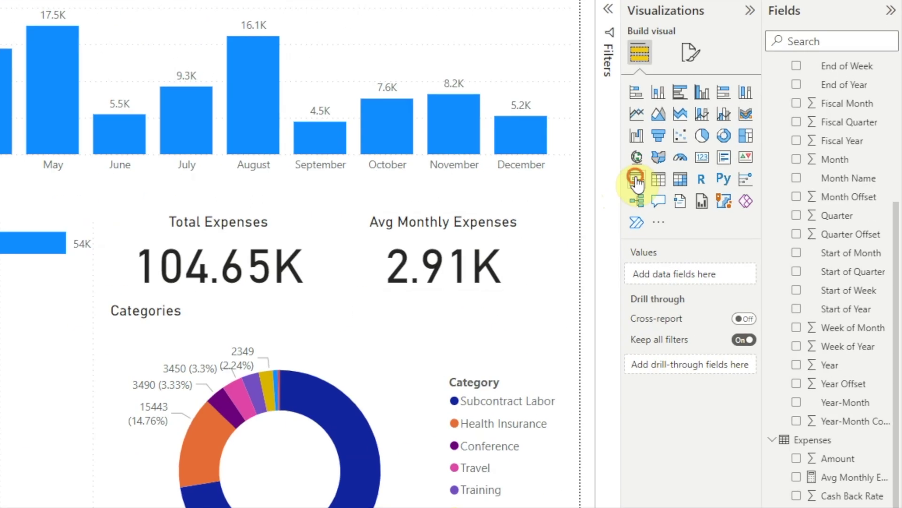
click(742, 186)
scroll(868, 310, up, 5)
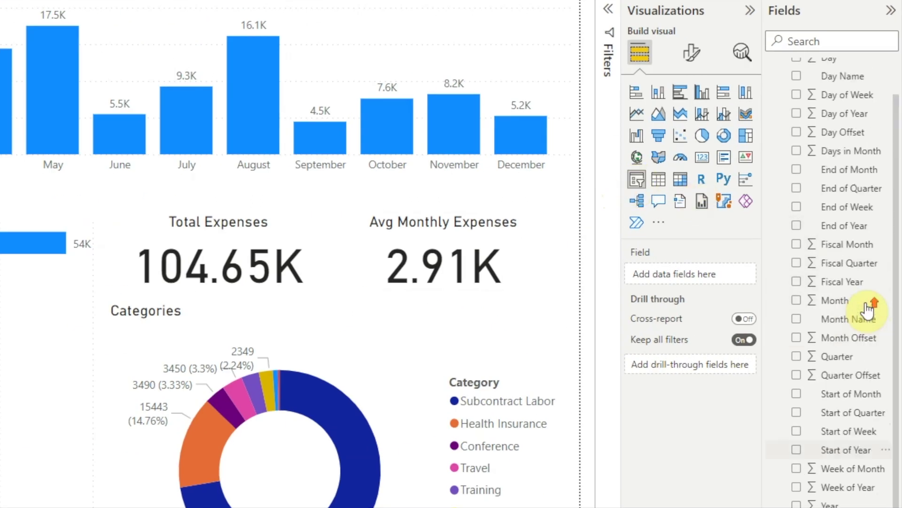
click(797, 87)
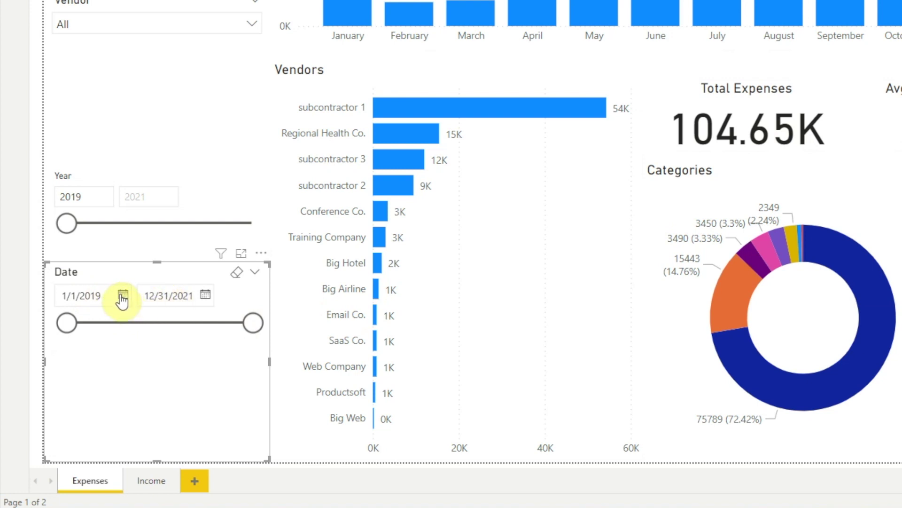
Nudge the Date slicer into place and type 2020 as the start date's year.
click(92, 295)
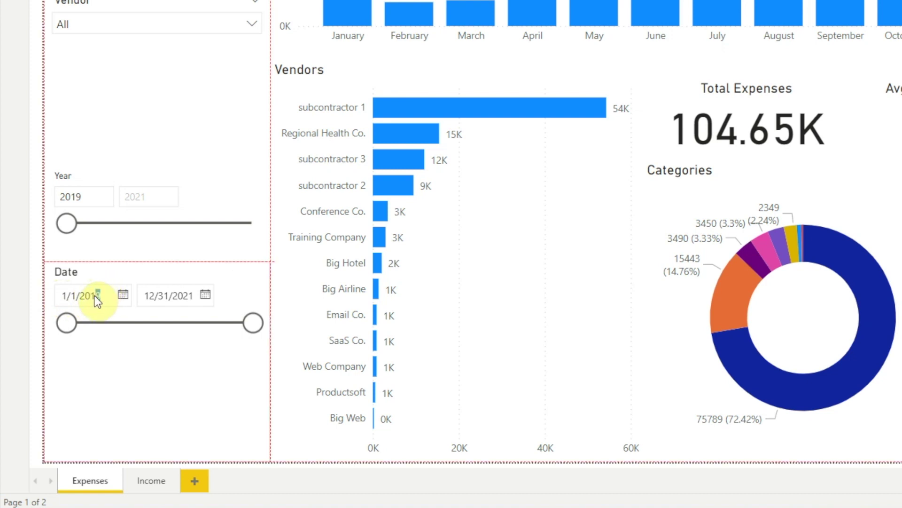
drag(94, 297, 115, 297)
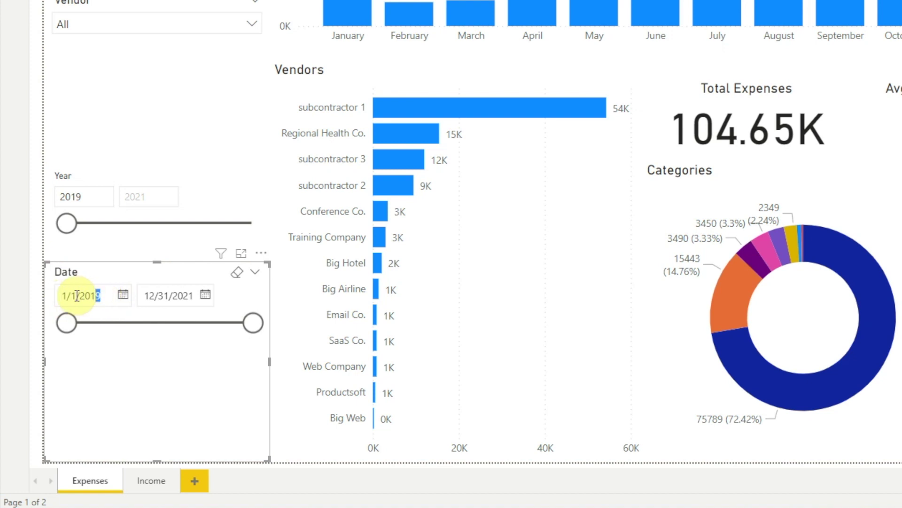
click(61, 295)
drag(61, 295, 105, 268)
click(95, 270)
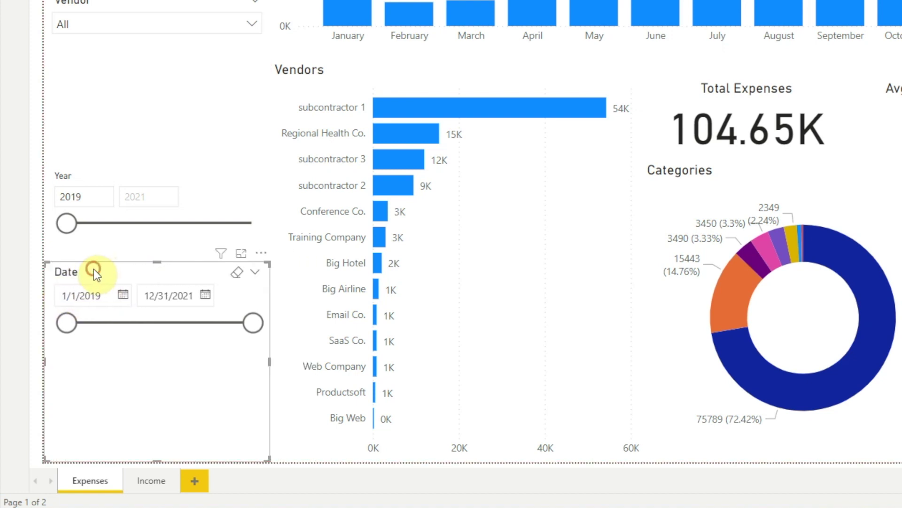
double_click(86, 295)
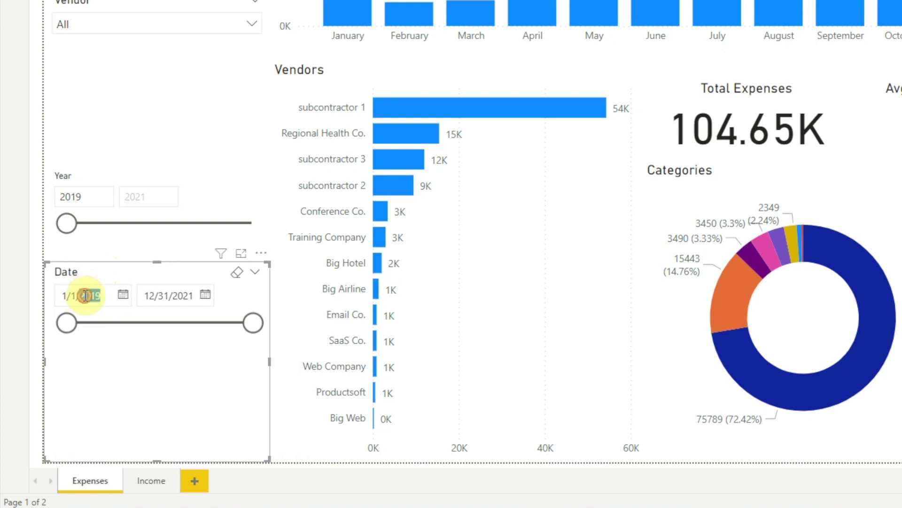
text(2020)
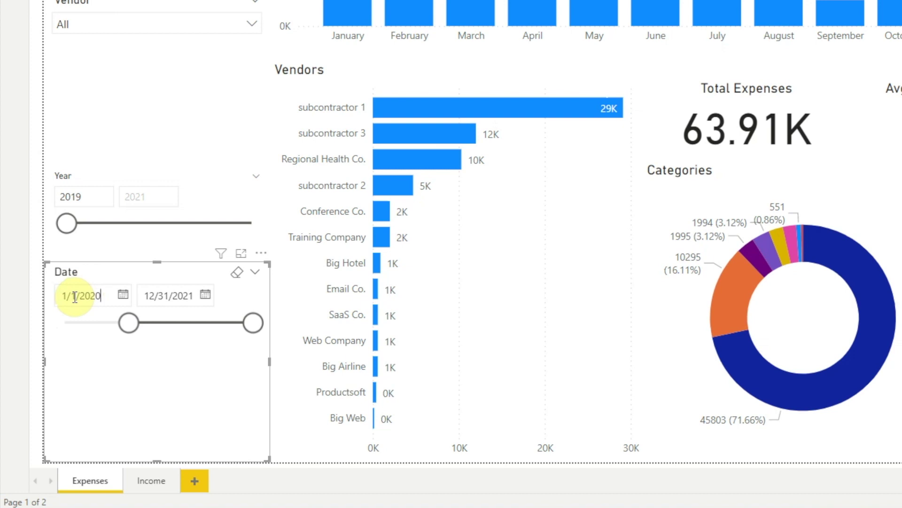
Pick January 1, 2020 as the start date from the calendar picker.
double_click(74, 295)
click(123, 296)
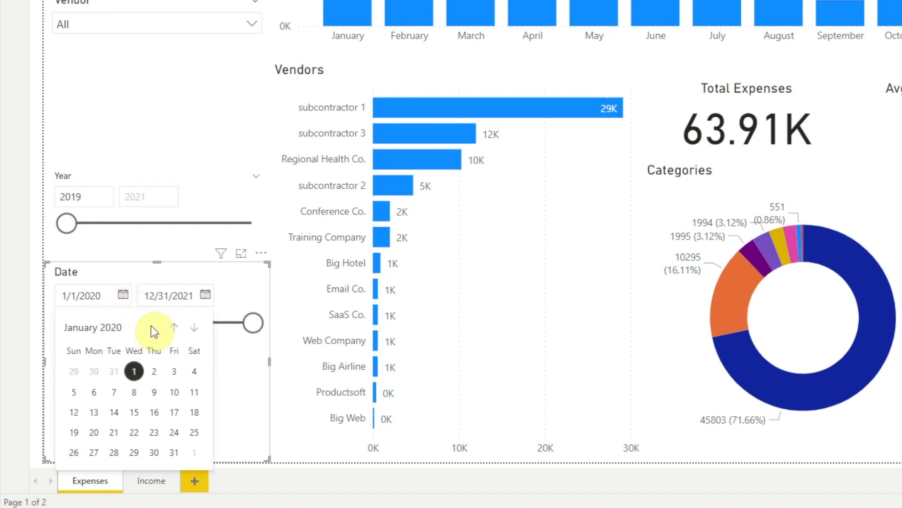
click(195, 330)
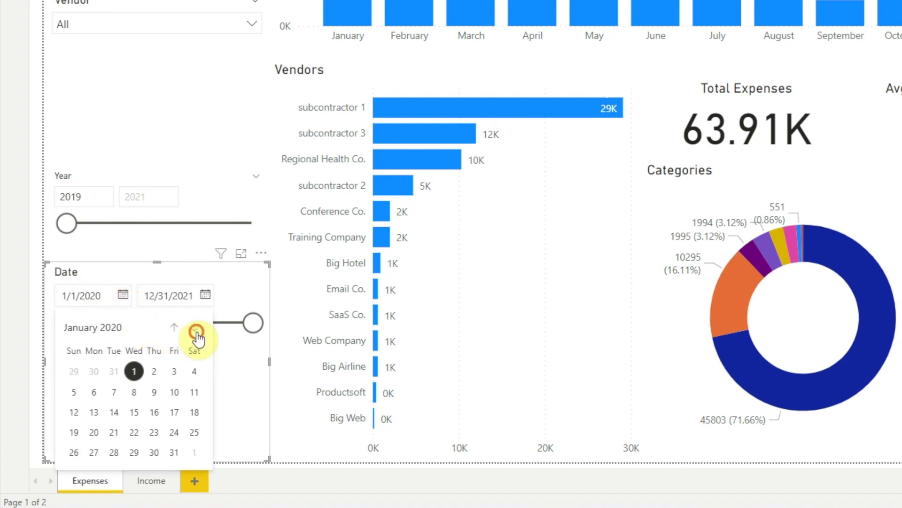
click(175, 328)
click(94, 327)
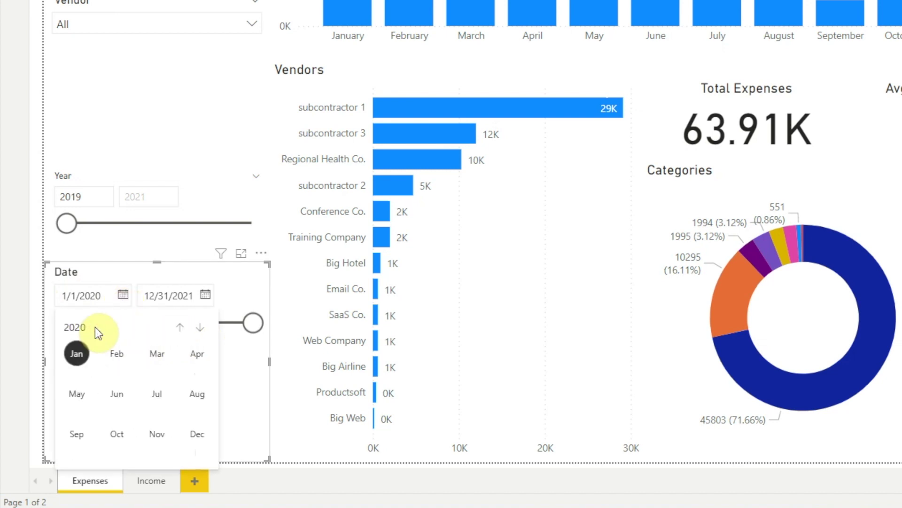
click(197, 329)
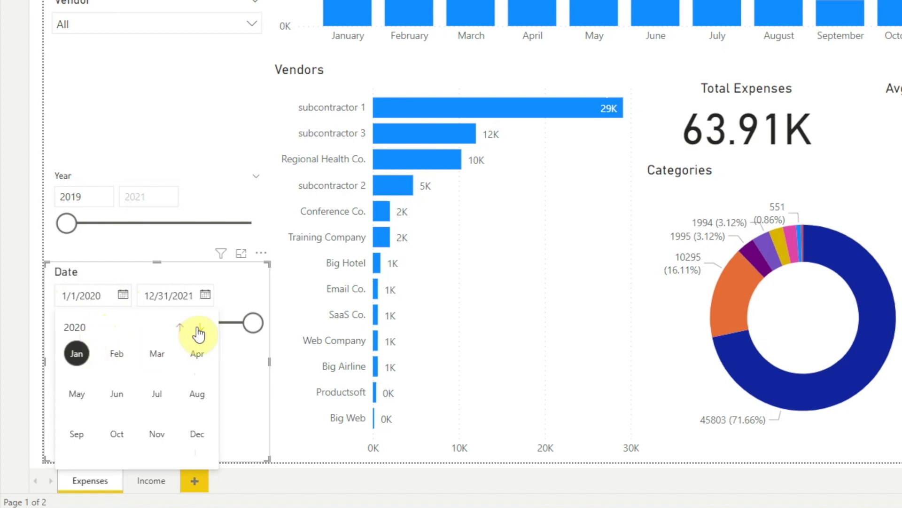
click(180, 327)
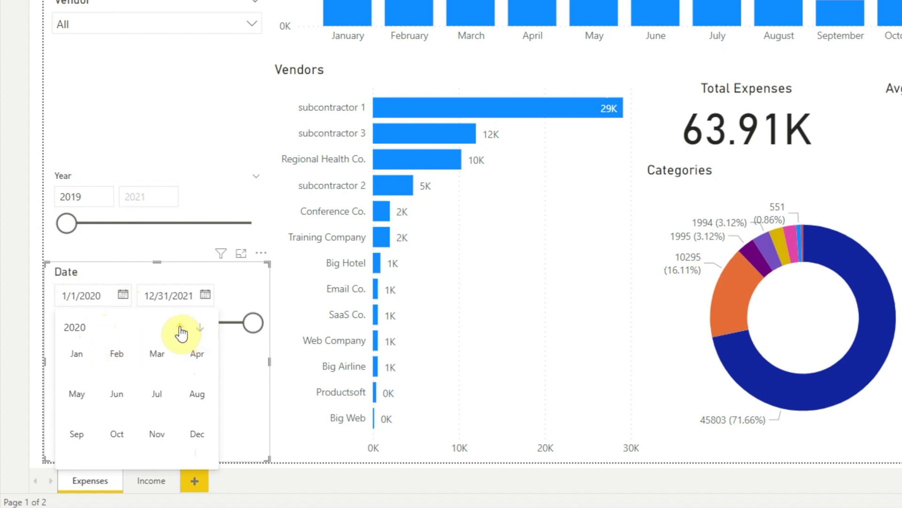
click(78, 356)
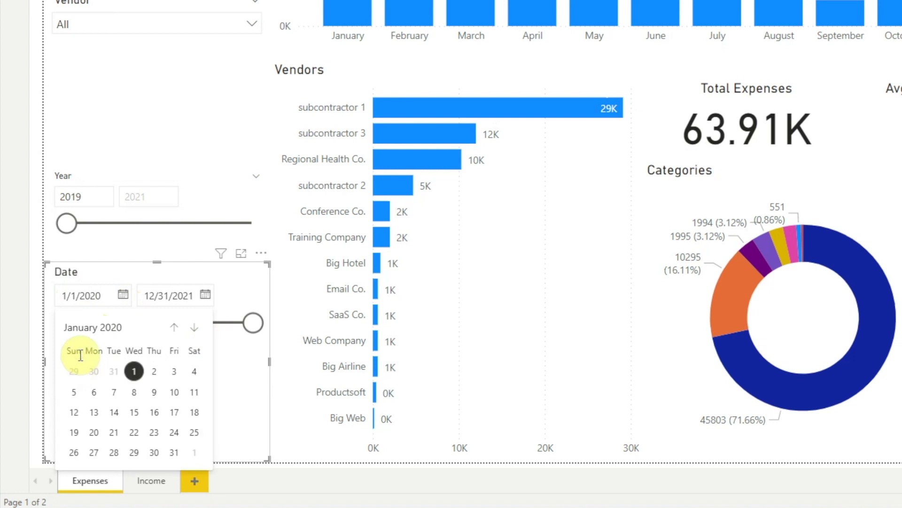
click(133, 372)
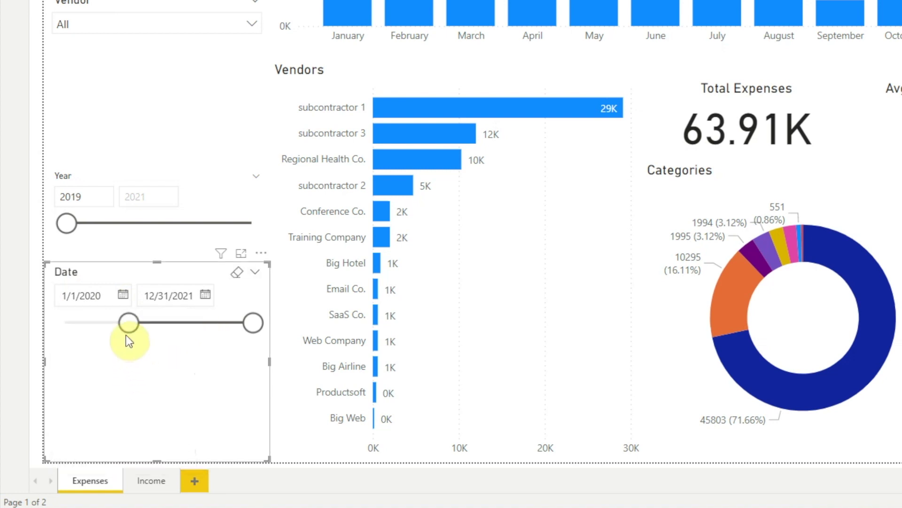
Drag the Date slider to 8/15/2019–8/15/2021, fine-tuning the end date with the arrow key.
drag(127, 329, 104, 326)
drag(253, 322, 227, 324)
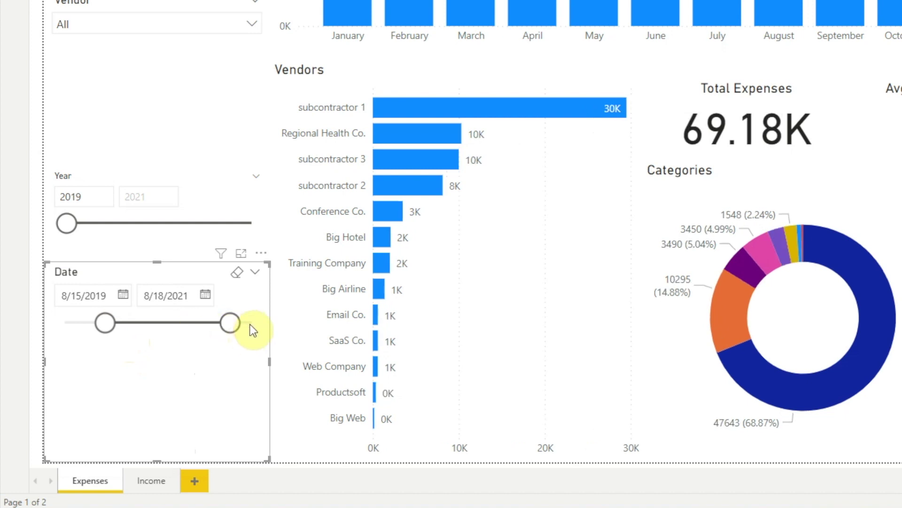
key(Left)
key(Left)
key(Left)
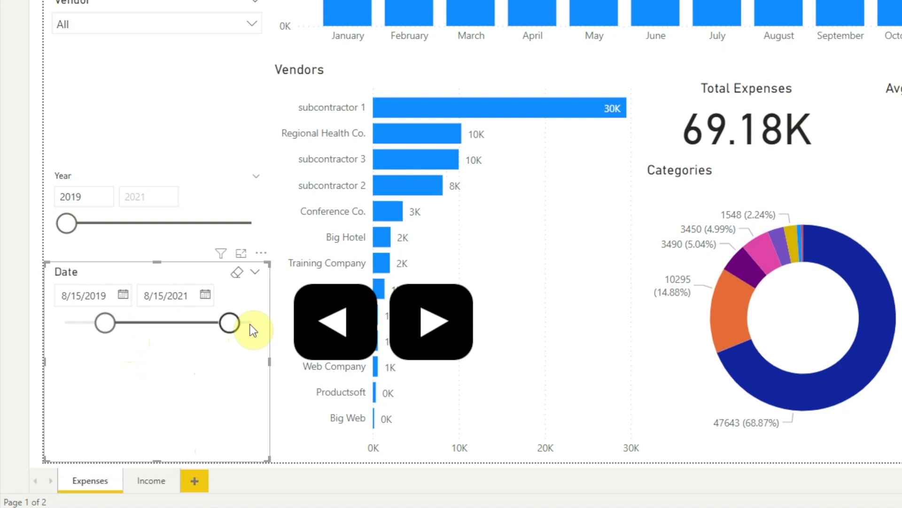
click(257, 274)
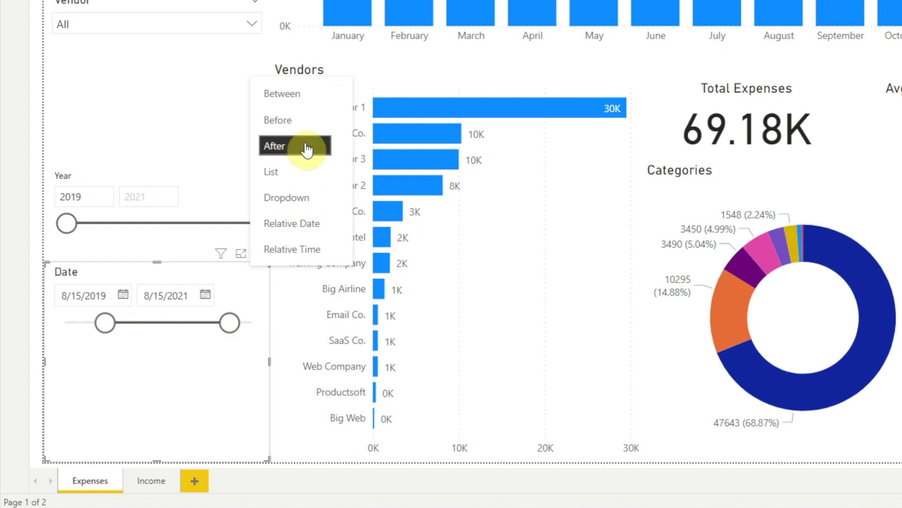
Switch the Date slicer to Before, then After, keeping dates from 8/15/2021 onward.
click(303, 121)
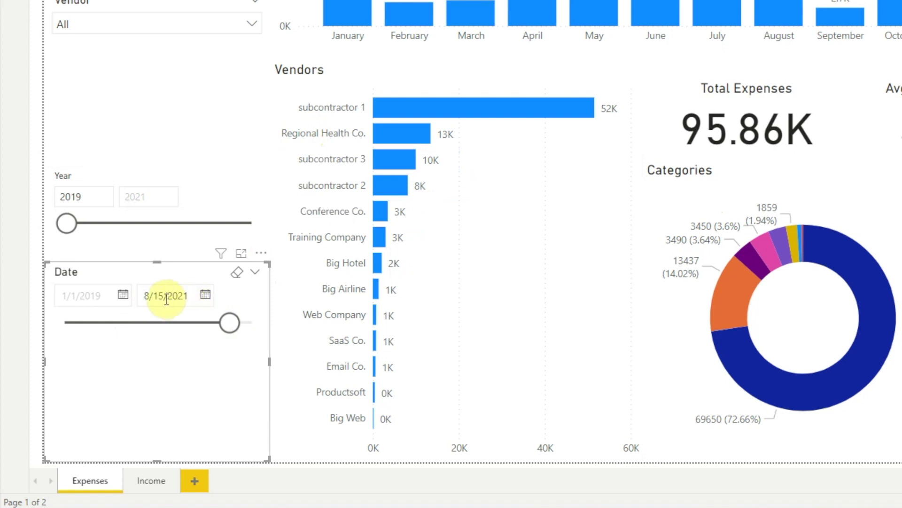
click(255, 272)
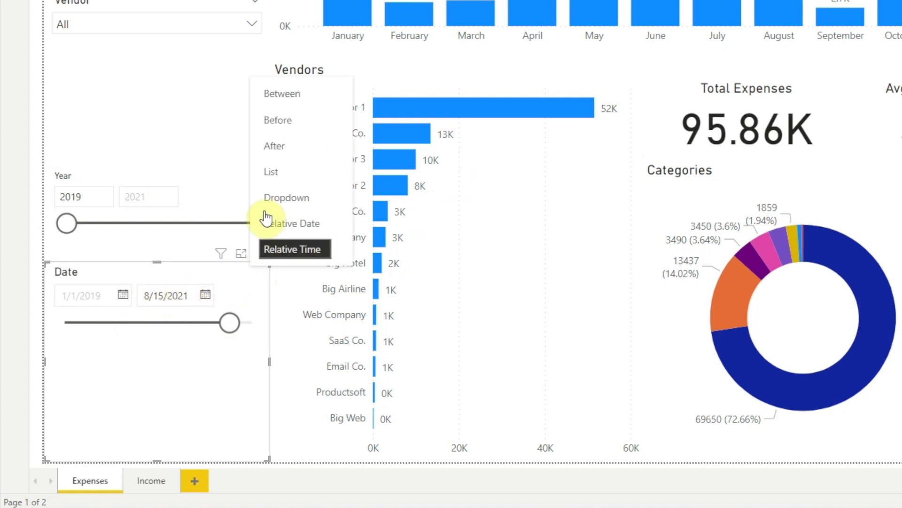
click(278, 148)
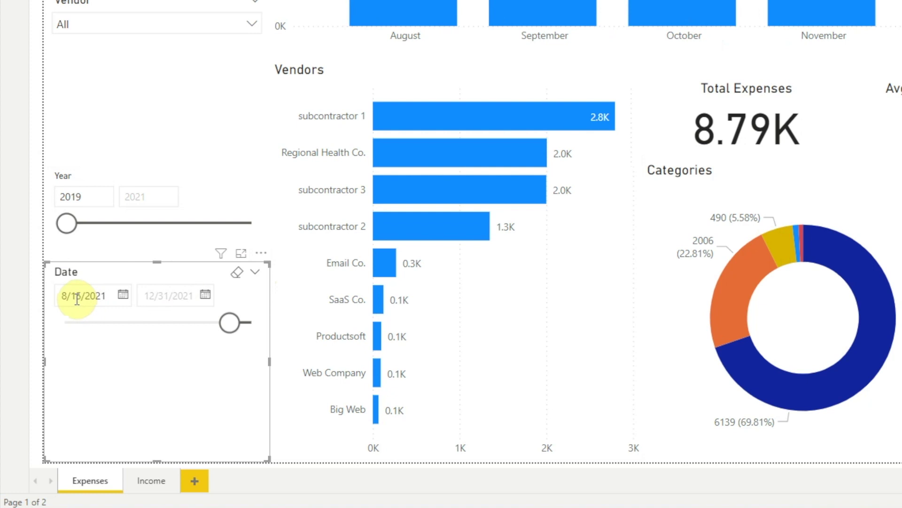
click(255, 272)
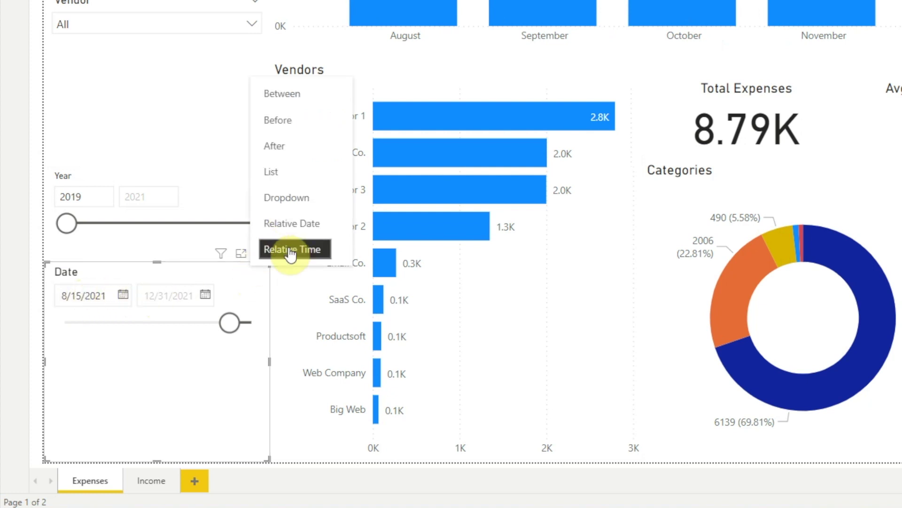
Switch the Date slicer to Relative Date and filter to the last 1 Years.
click(290, 230)
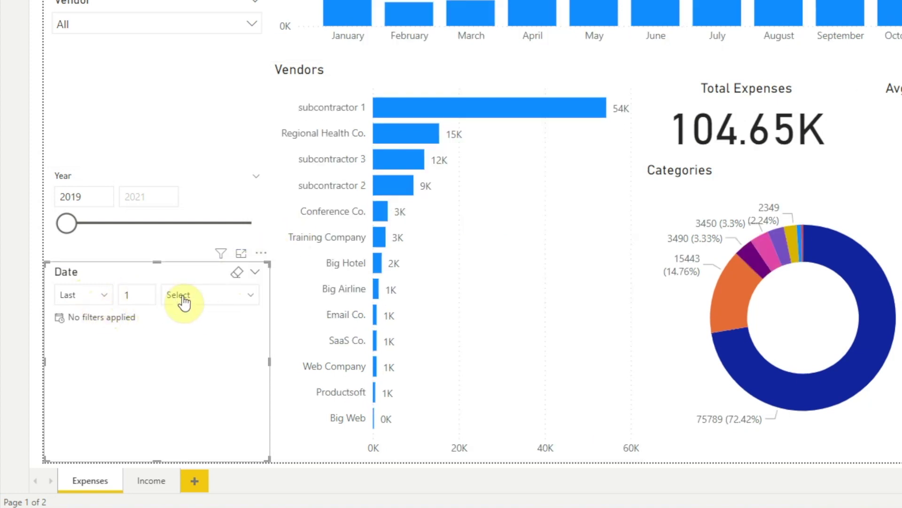
click(104, 295)
click(105, 296)
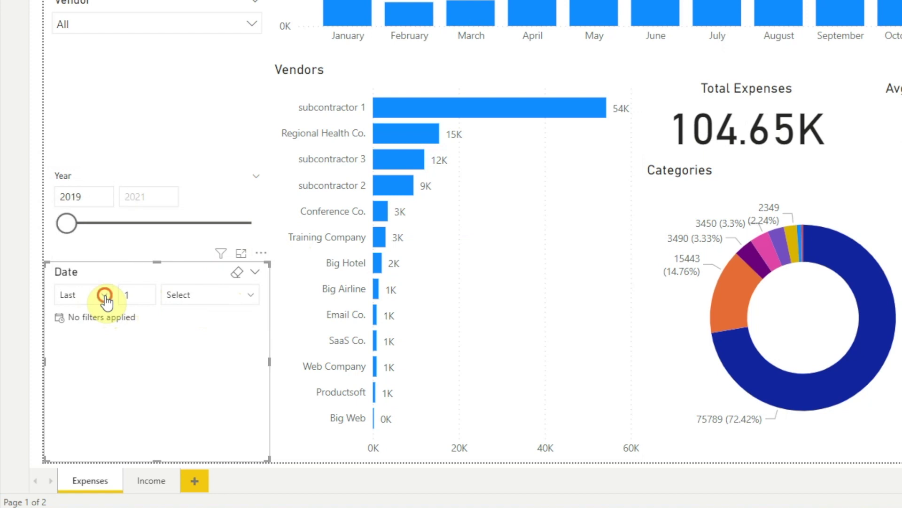
click(105, 297)
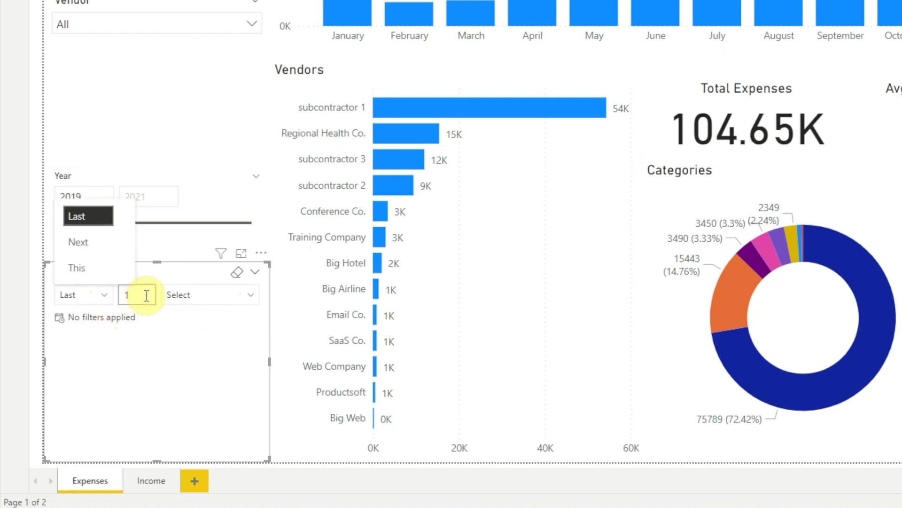
click(196, 295)
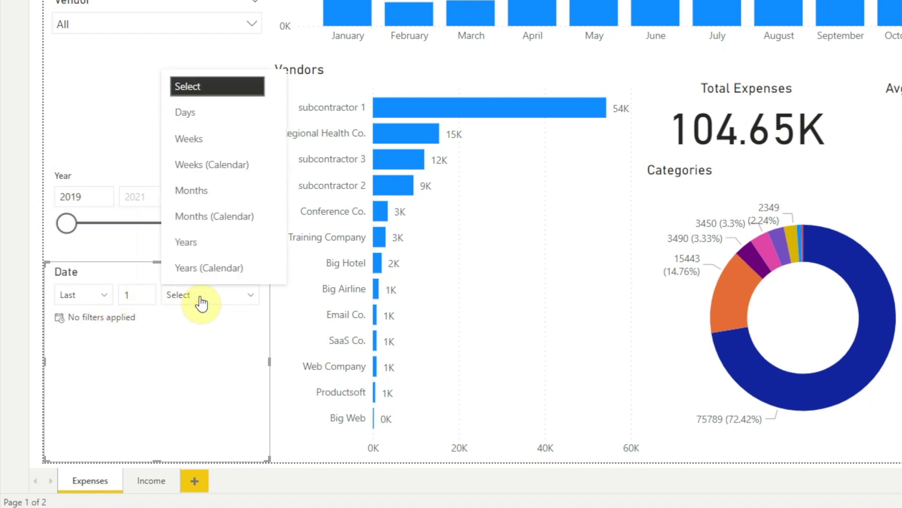
click(201, 242)
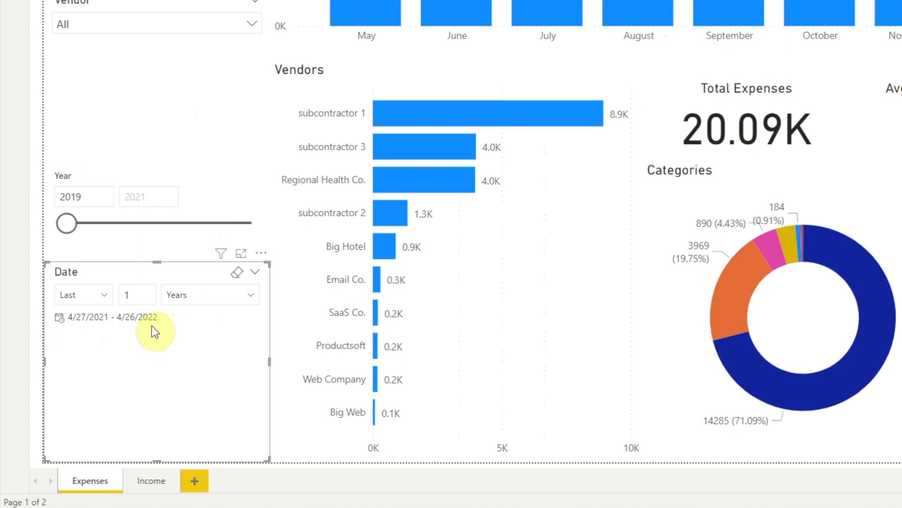
Change the unit to Years (Calendar), then switch the slicer to Relative Time mode.
click(250, 296)
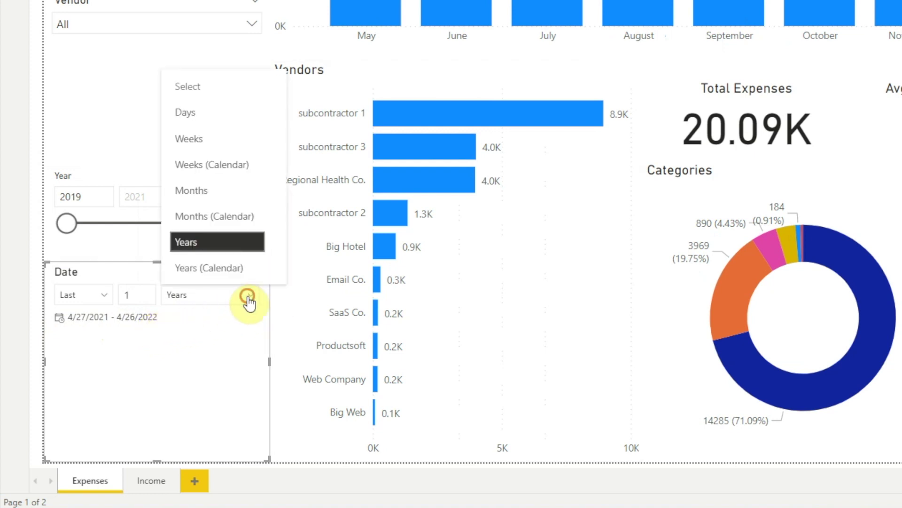
click(222, 266)
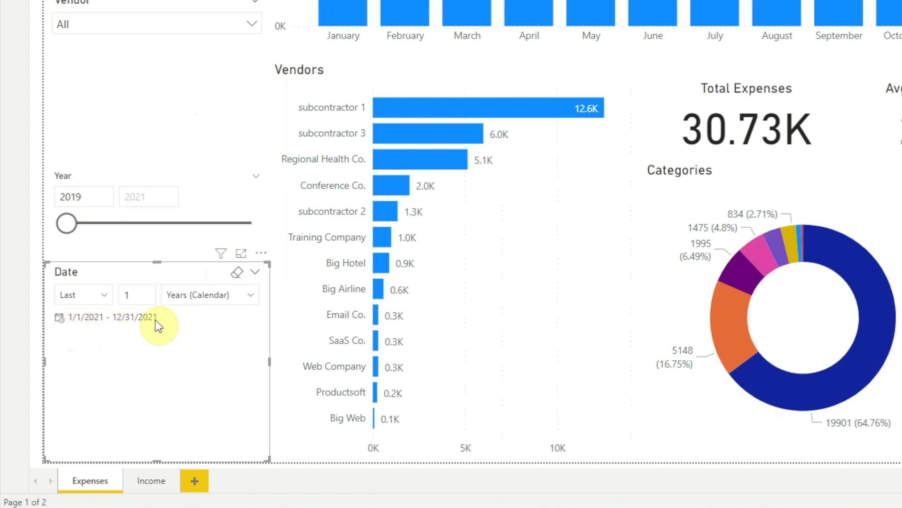
click(254, 273)
click(282, 251)
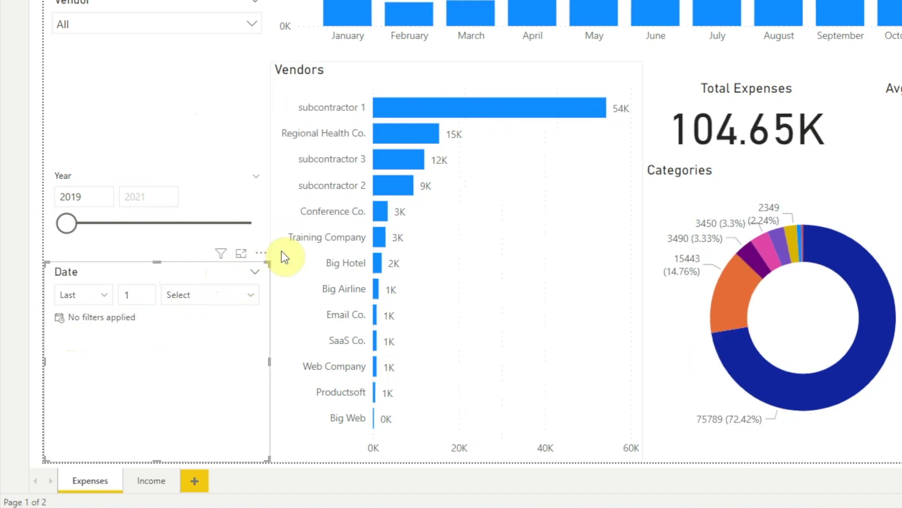
click(248, 296)
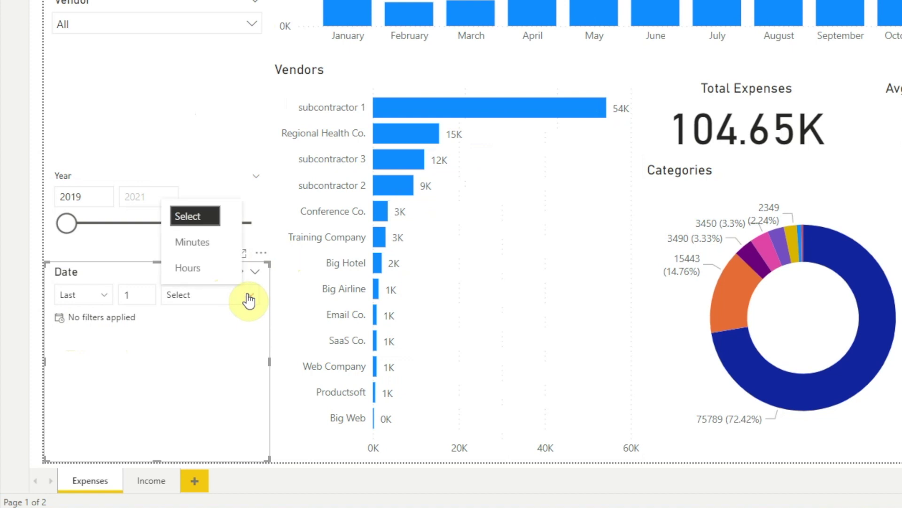